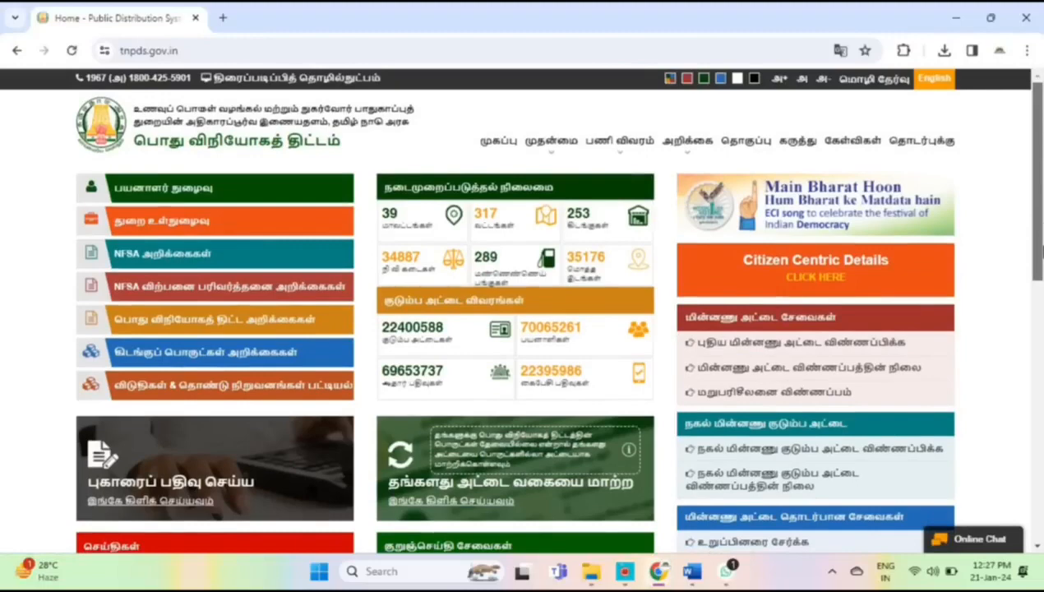
drag(1042, 251, 1042, 223)
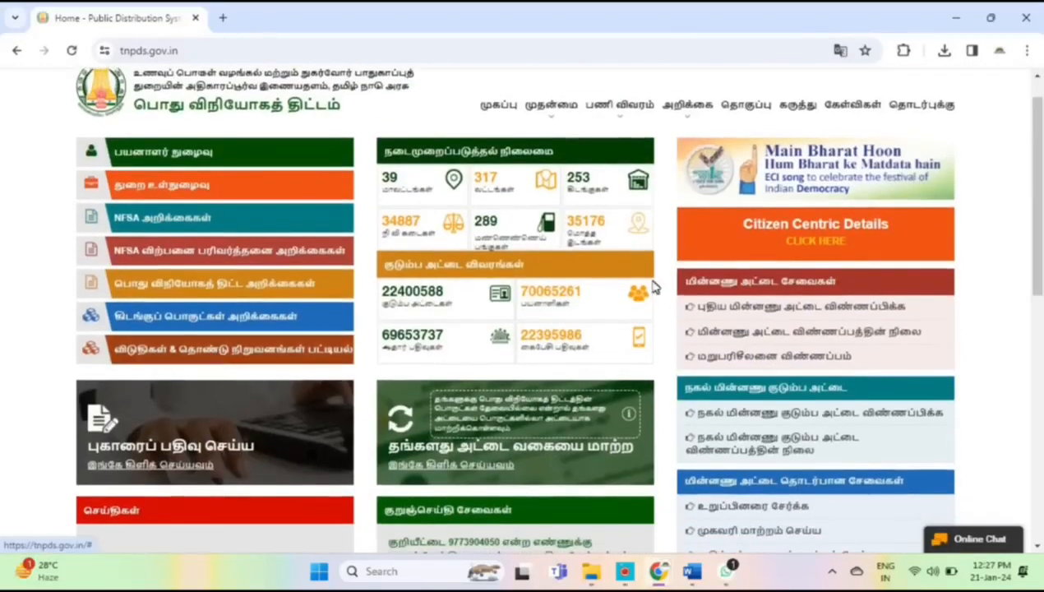
drag(1035, 204, 1040, 251)
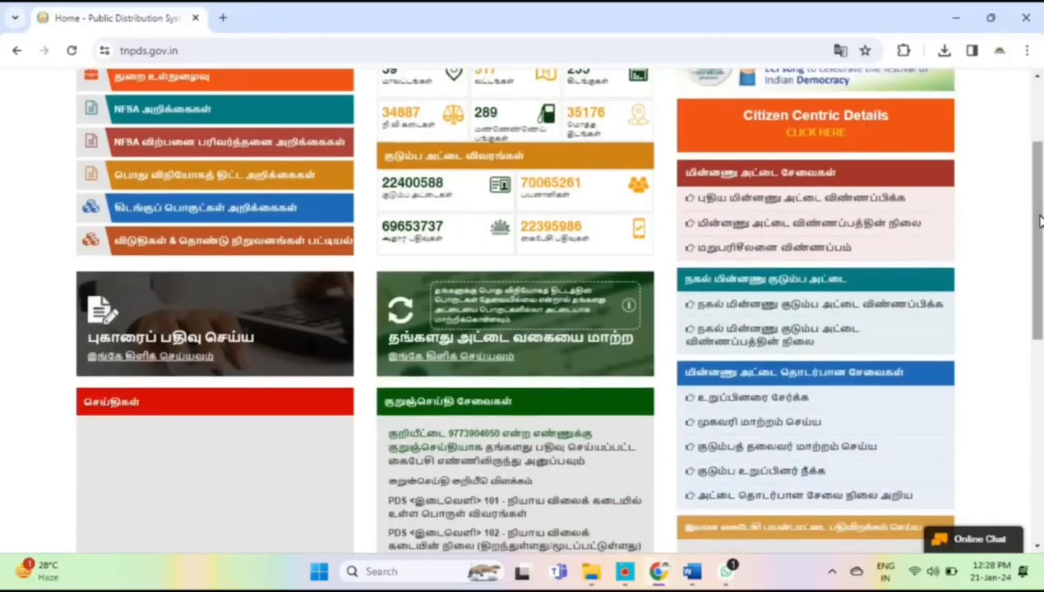
drag(1039, 222, 1040, 256)
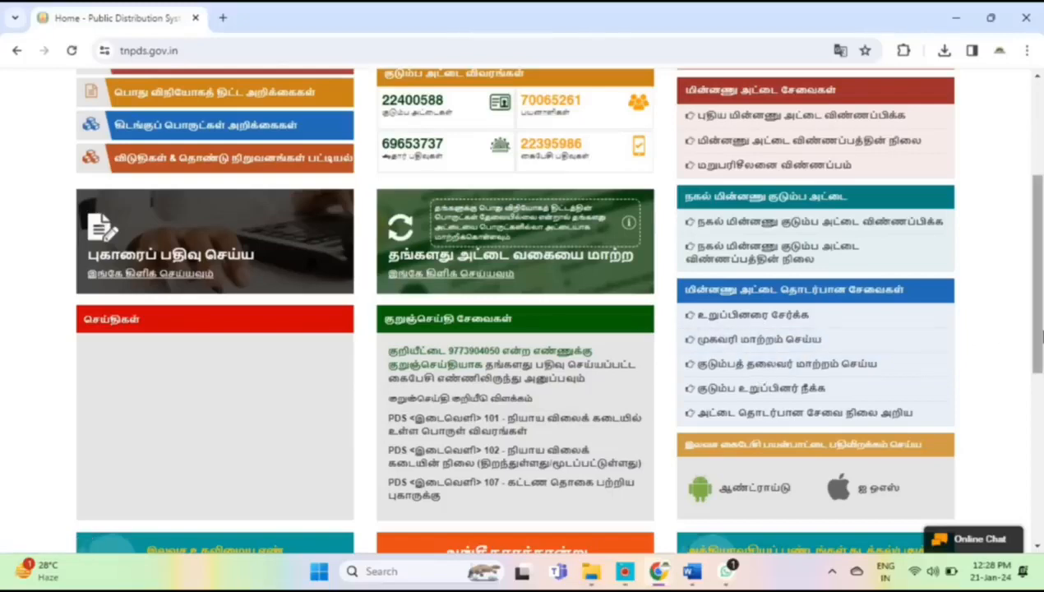
drag(1040, 335, 1041, 239)
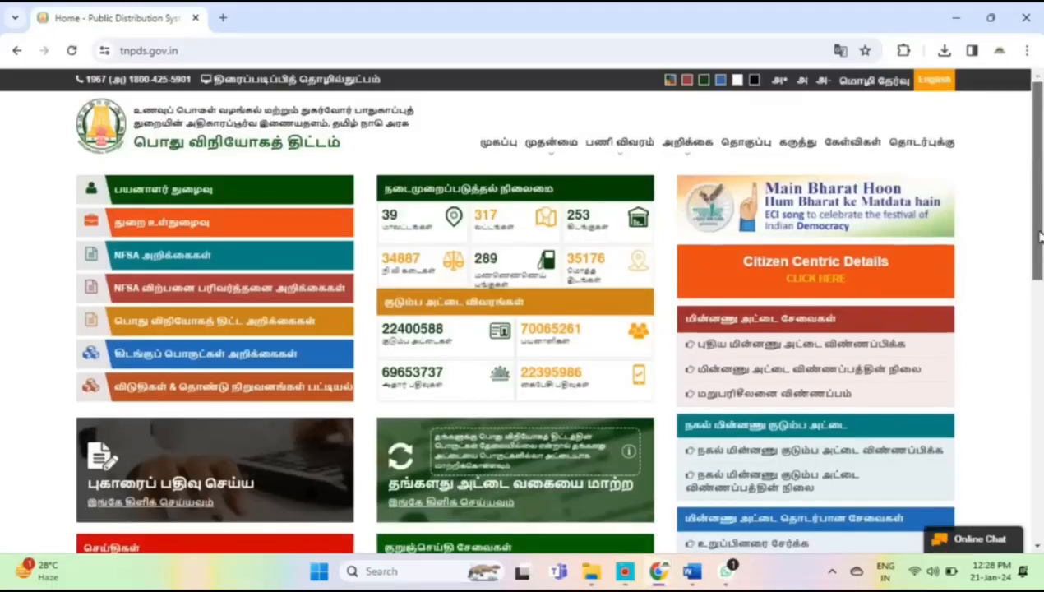
Step: Open the beneficiary login page (பயனாளர் நுழைவு) and enter the registered mobile number
click(207, 191)
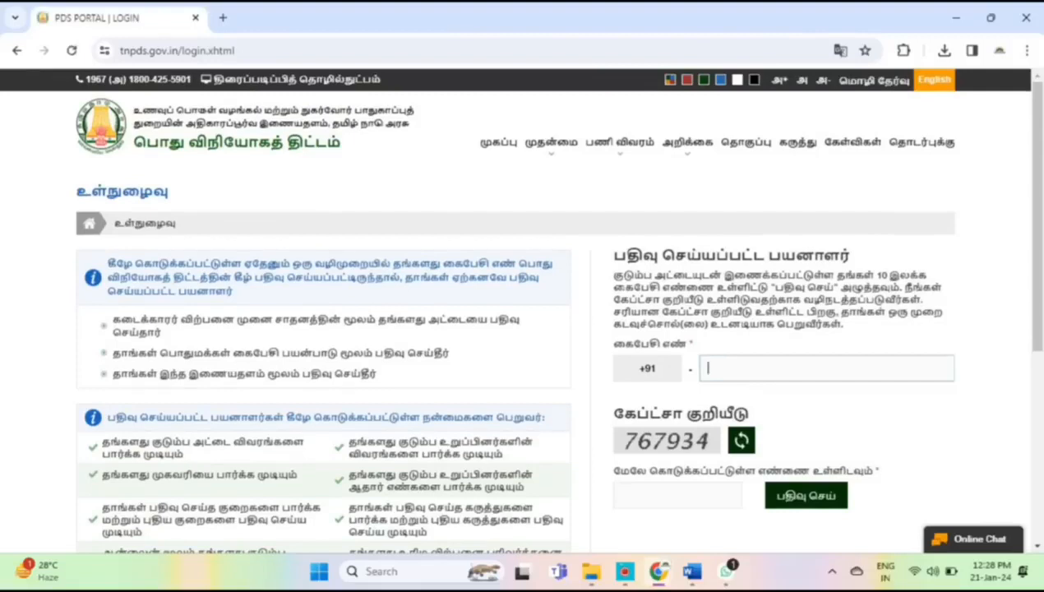
drag(613, 275, 899, 287)
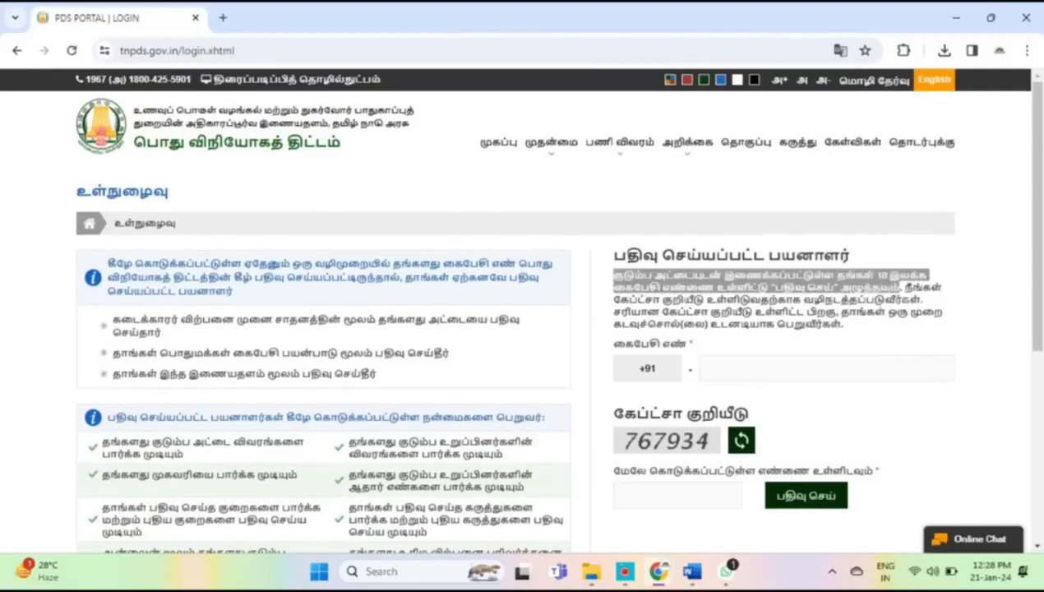
click(808, 368)
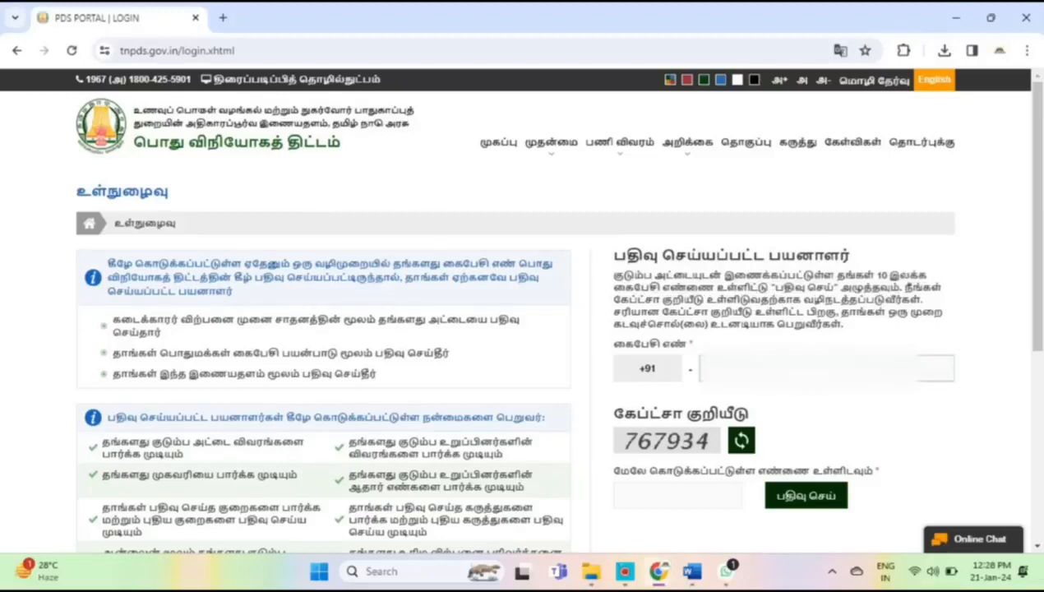
key(Num_Lock)
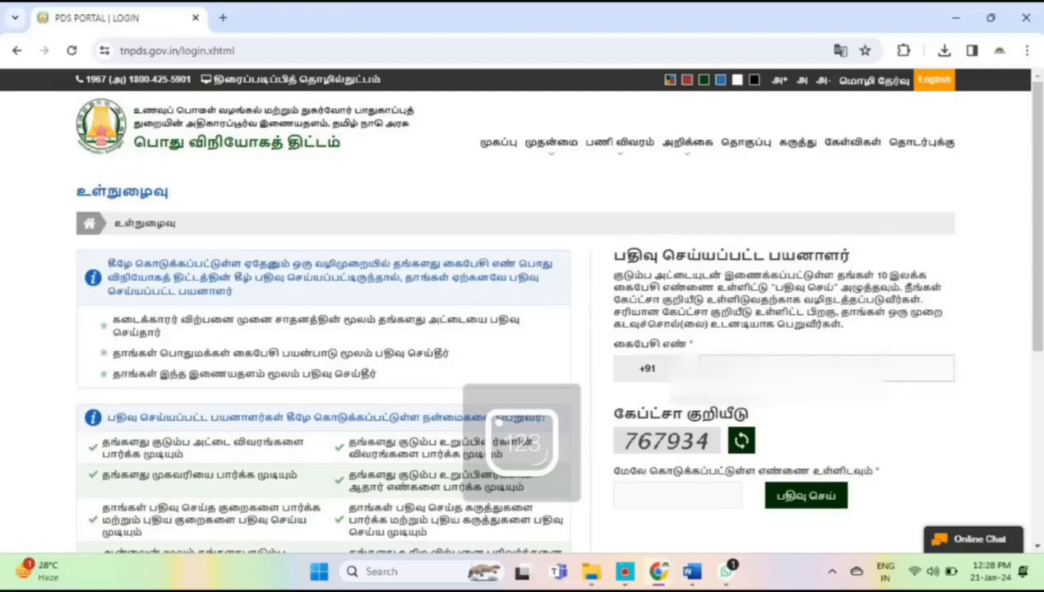
text(**********)
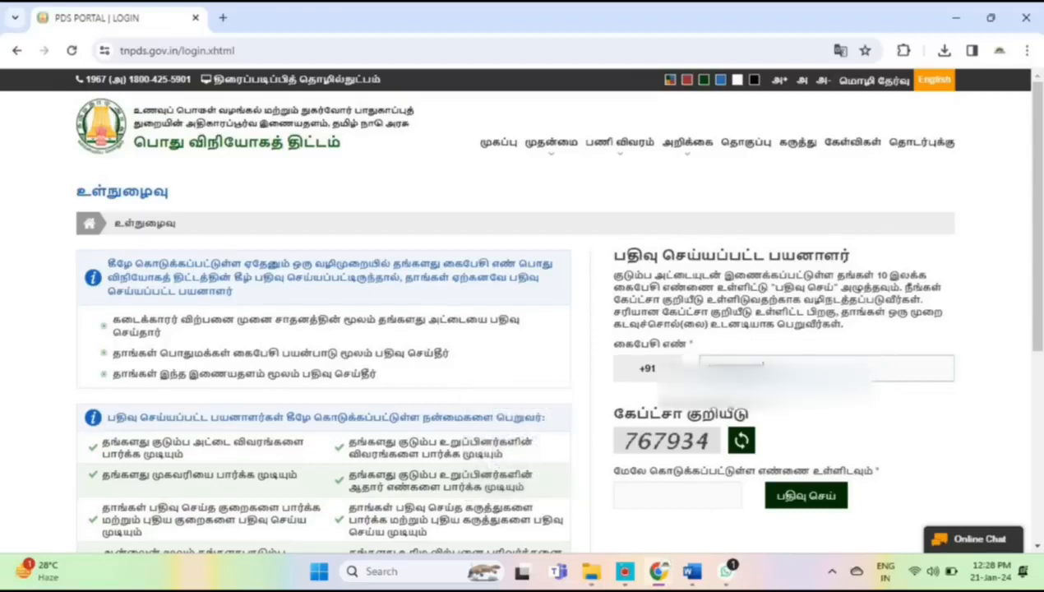
Step: Enter the displayed captcha code and submit with பதிவு செய் to get an OTP
click(690, 495)
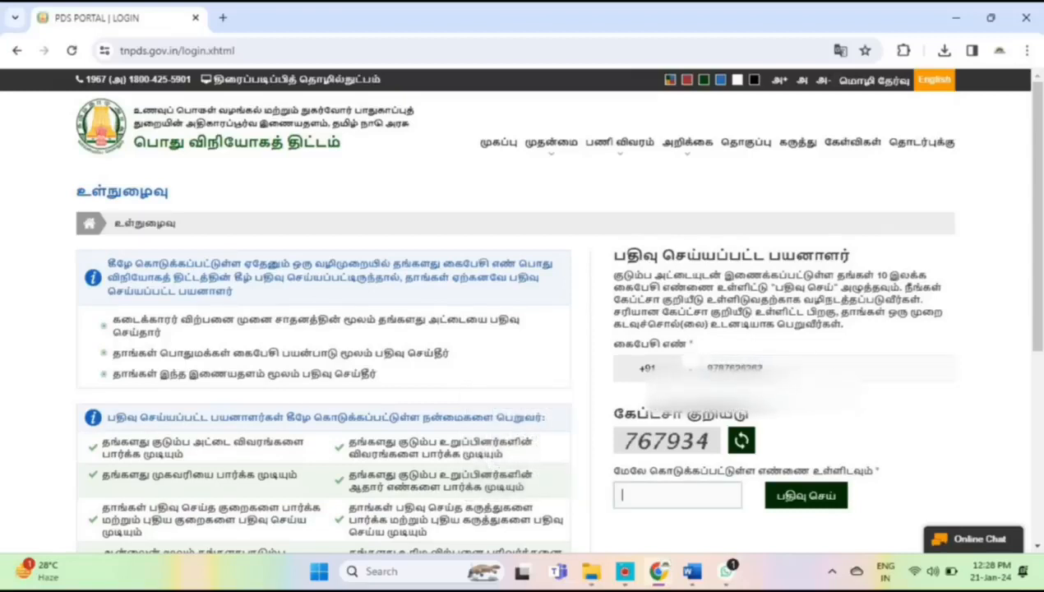
text(76)
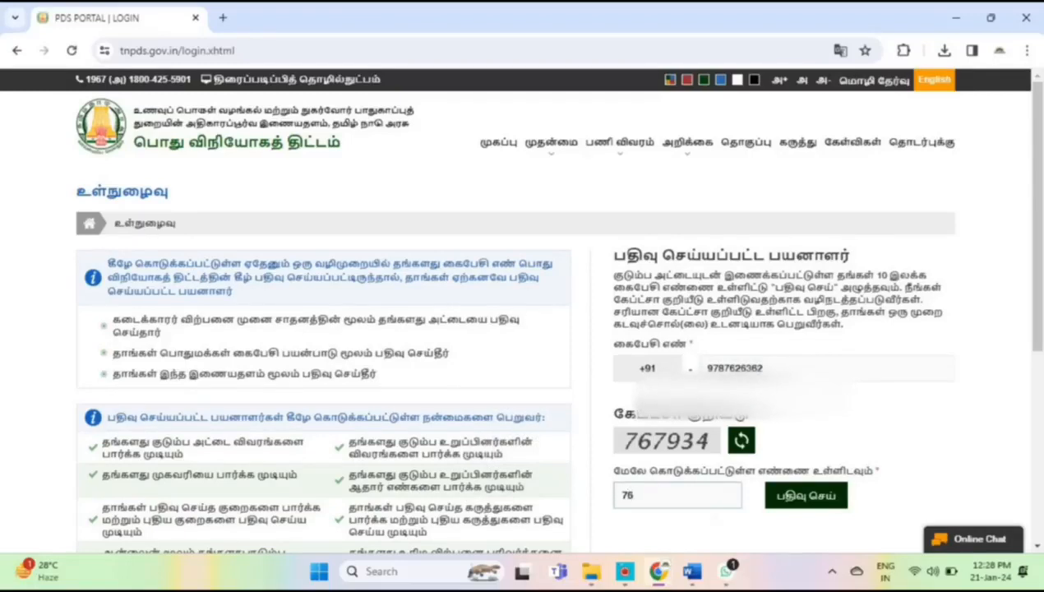
text(79)
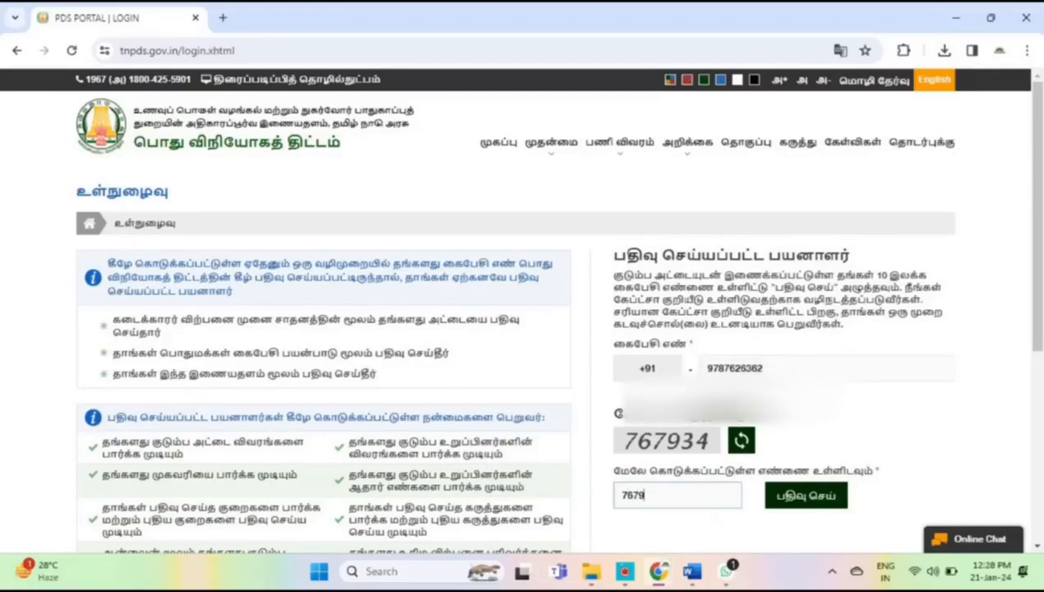
text(34)
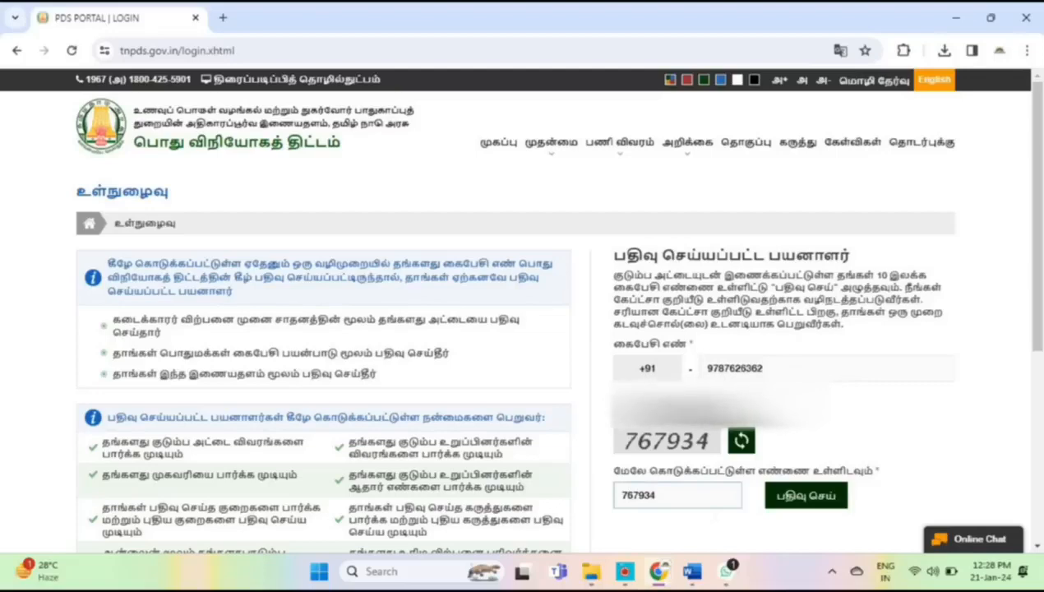
scroll(518, 308, down, 2)
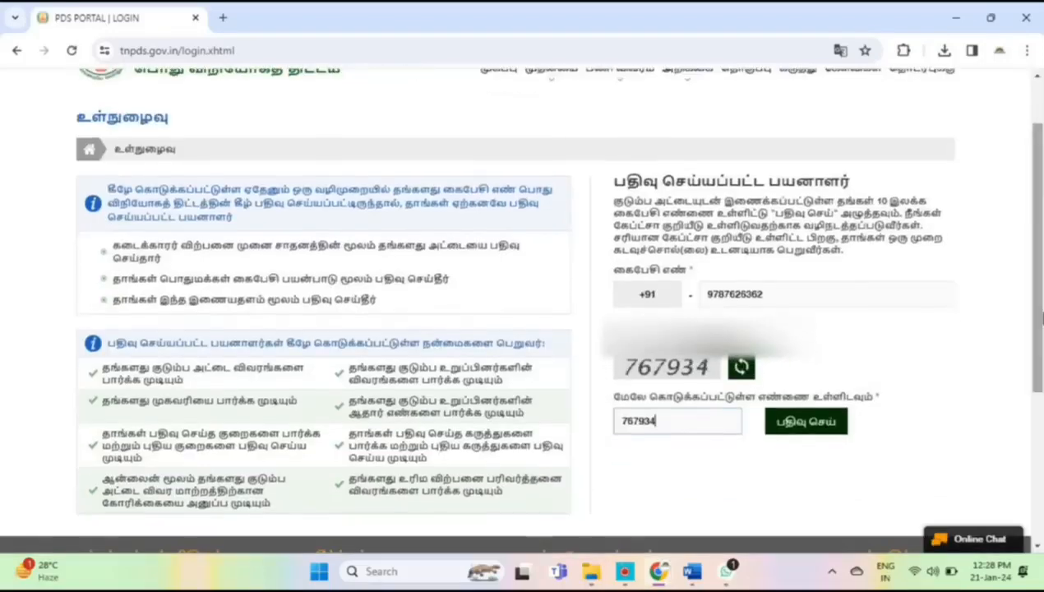
click(830, 426)
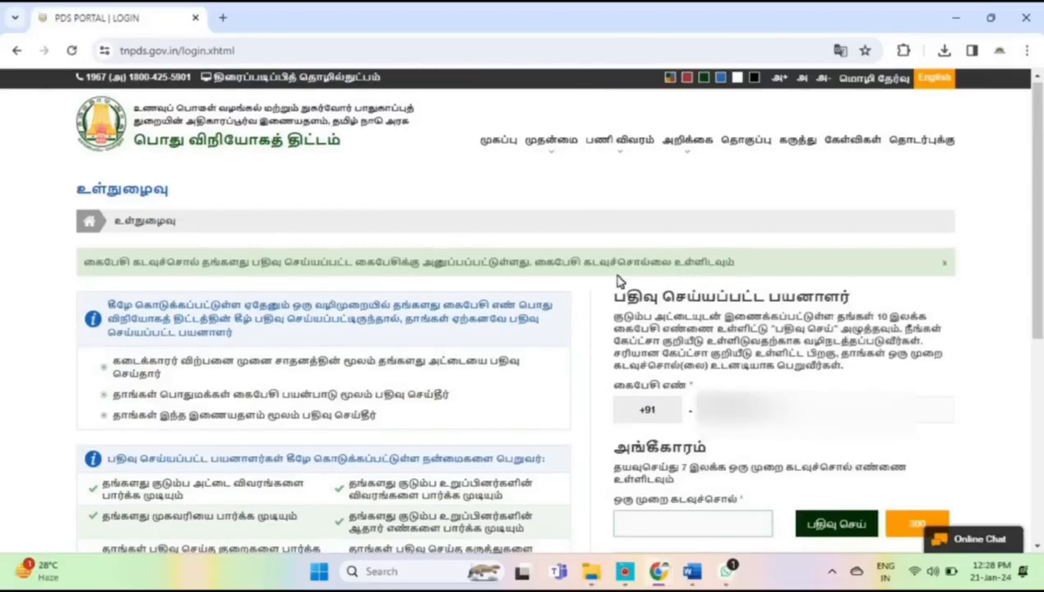
Step: Enter the OTP sent to the registered mobile and submit it to open the family card profile
drag(1040, 286, 1040, 324)
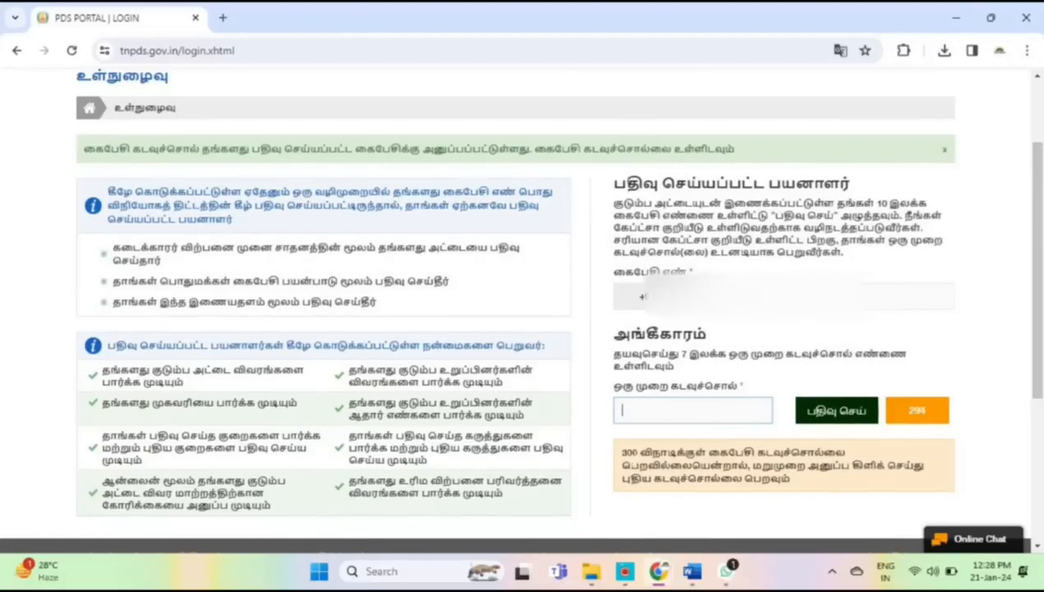
drag(618, 458, 850, 485)
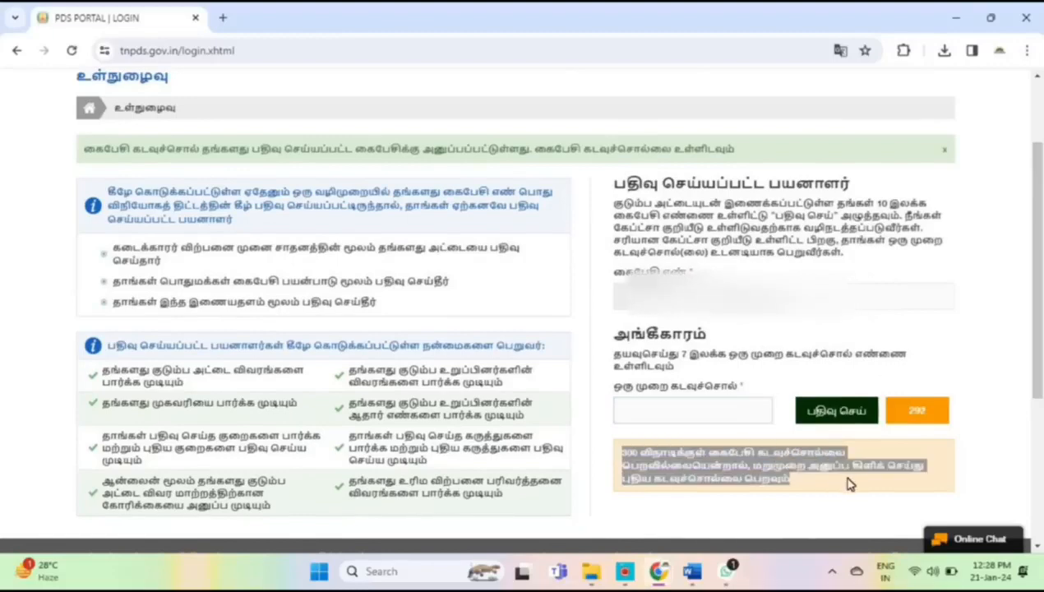
key(ctrl+c)
click(623, 409)
key(ctrl+v)
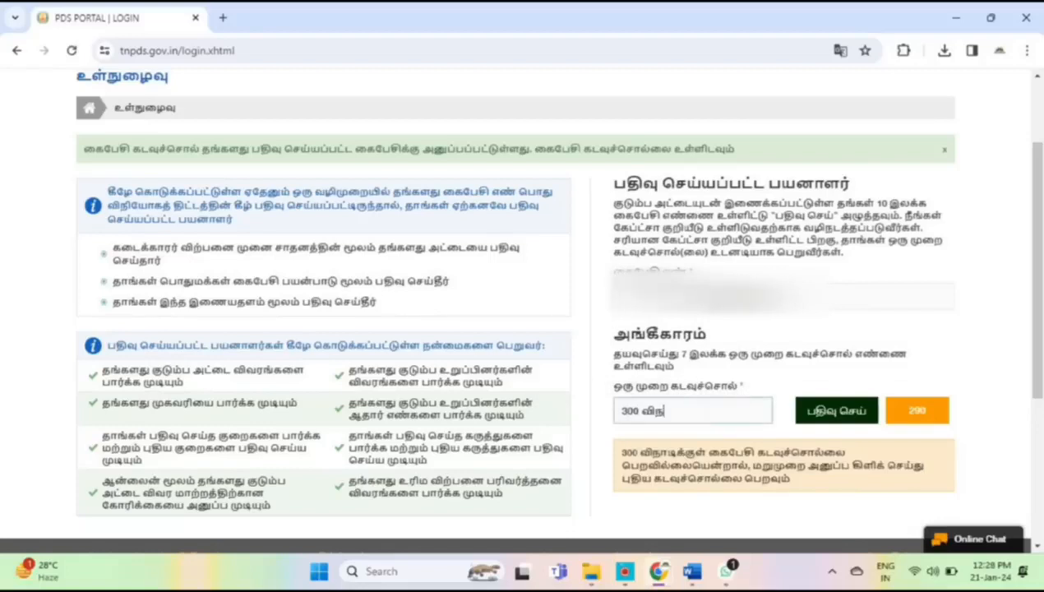
key(BackSpace)
key(BackSpace)
key(BackSpace)
key(BackSpace)
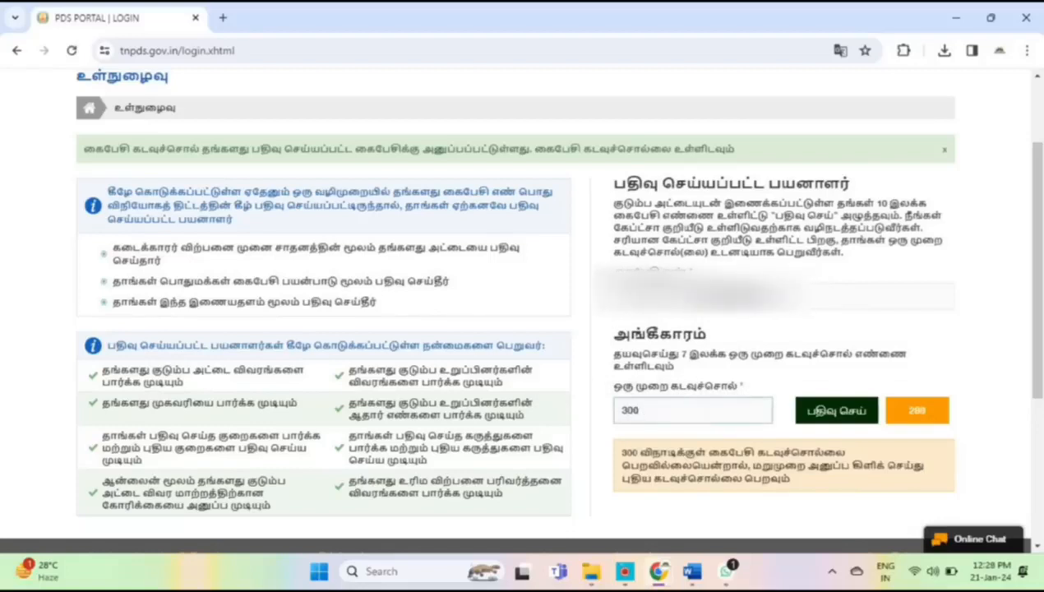
key(BackSpace)
key(BackSpace)
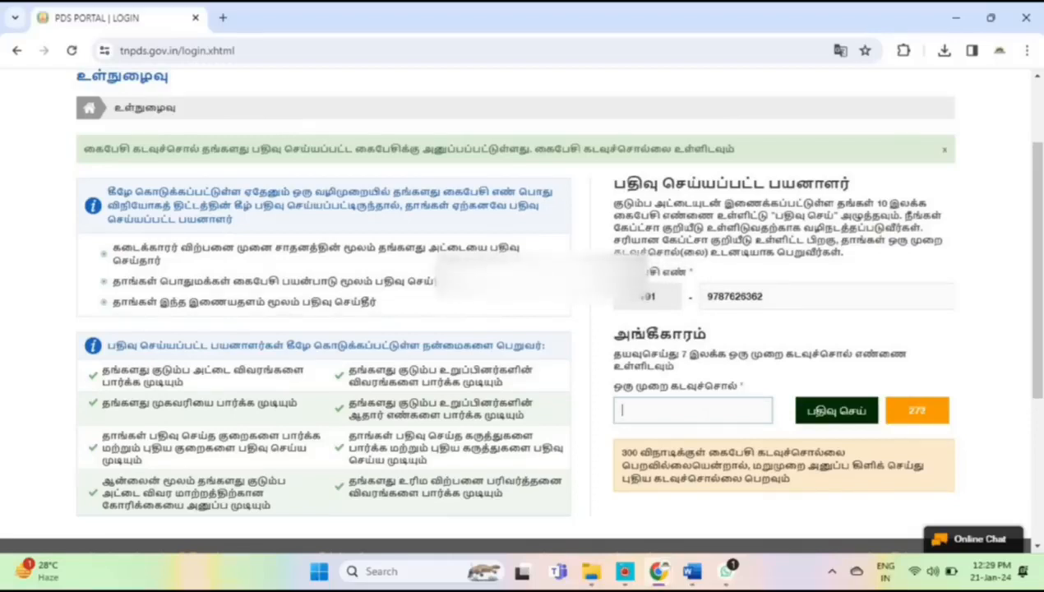
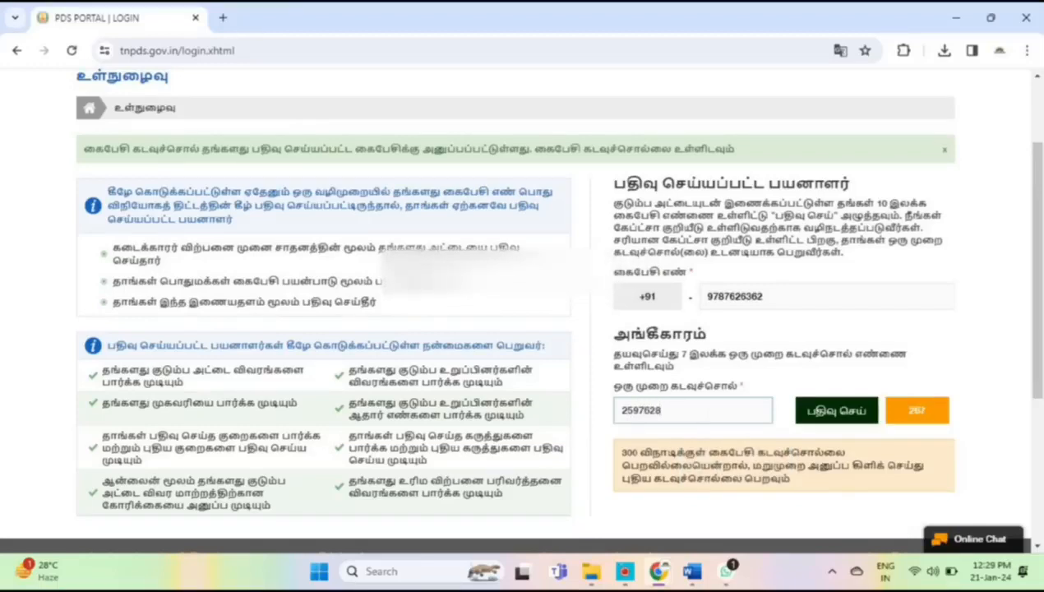
click(843, 418)
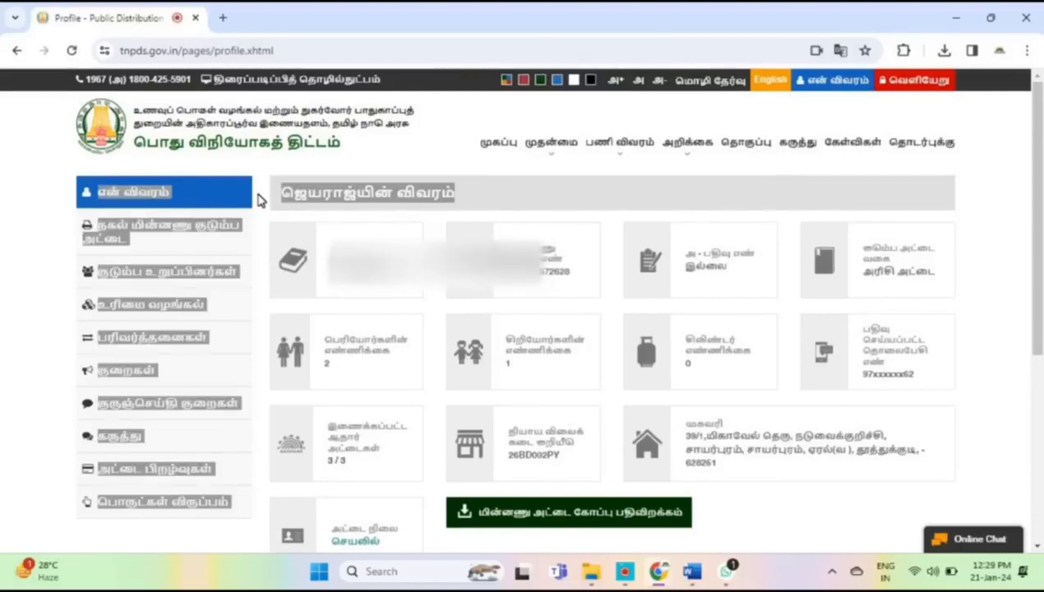
Step: Return to முகப்பு and choose the குடும்பத் தலைவர் மாற்றம் செய்ய card service
double_click(569, 272)
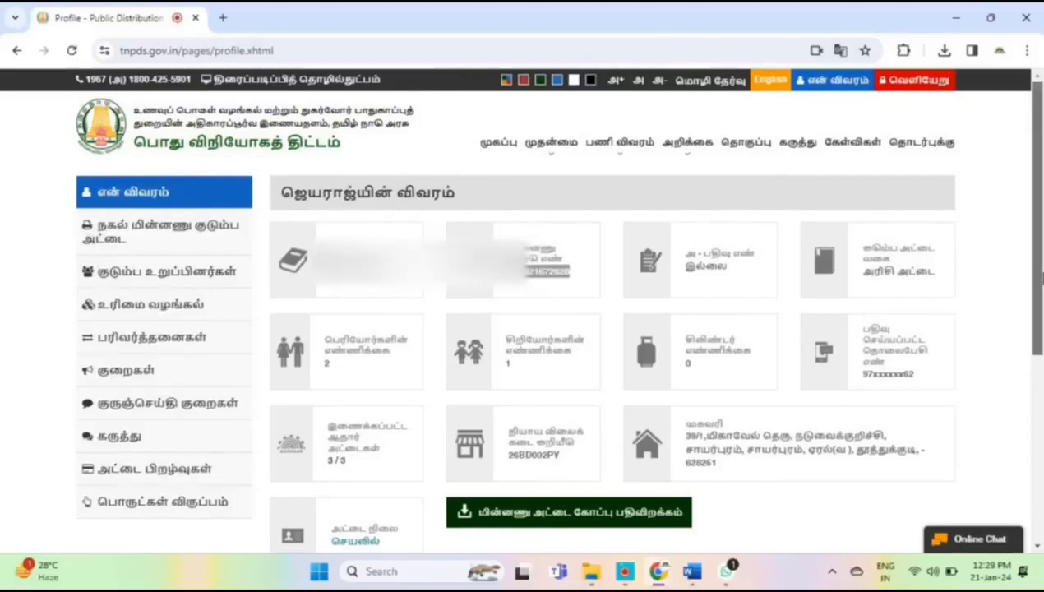
scroll(971, 226, down, 1)
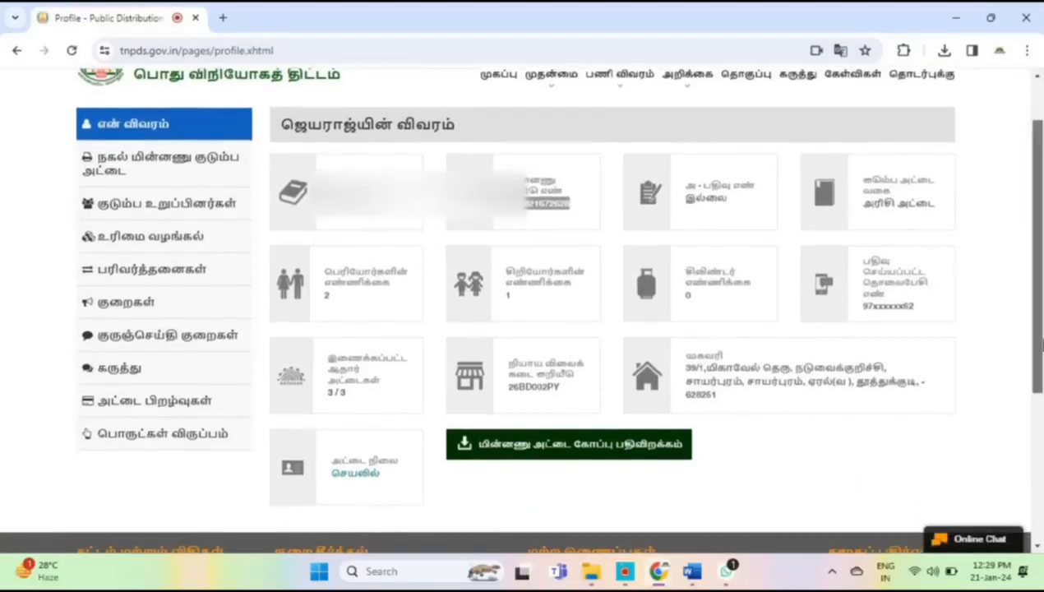
scroll(707, 284, up, 1)
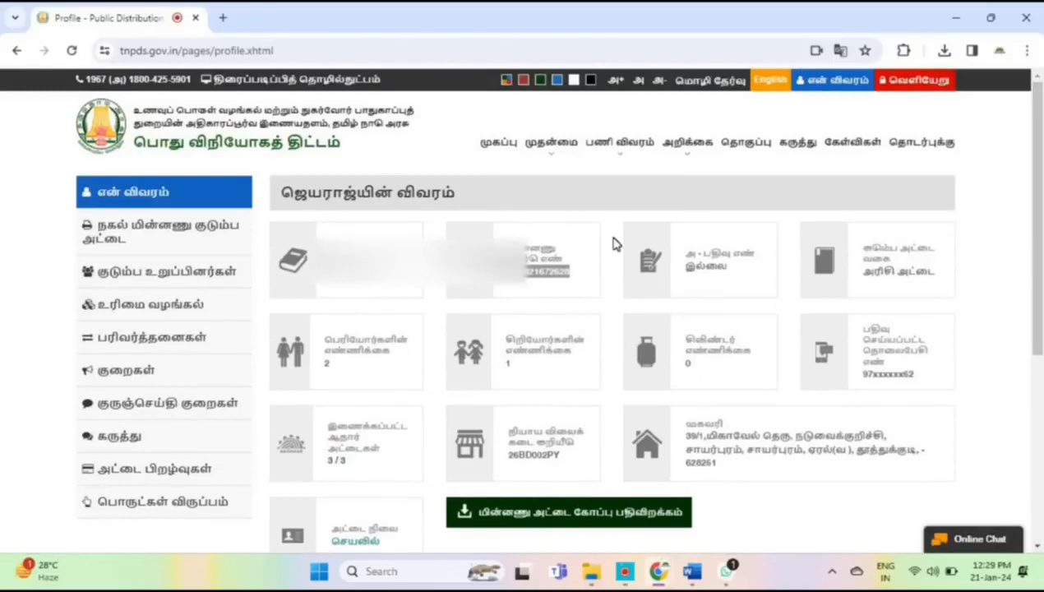
click(498, 146)
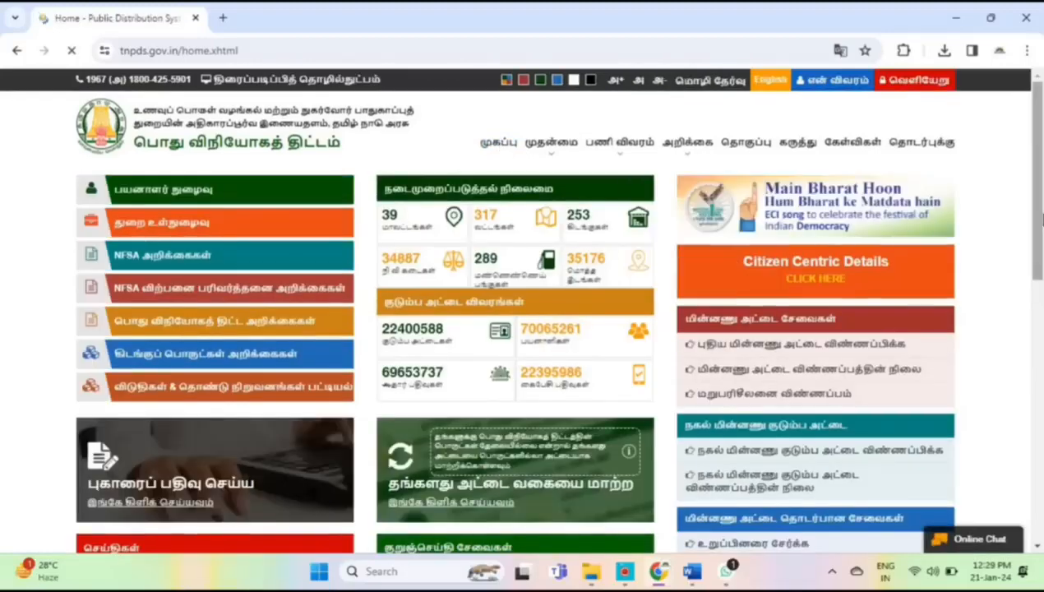
scroll(1041, 274, down, 4)
drag(1040, 273, 1041, 277)
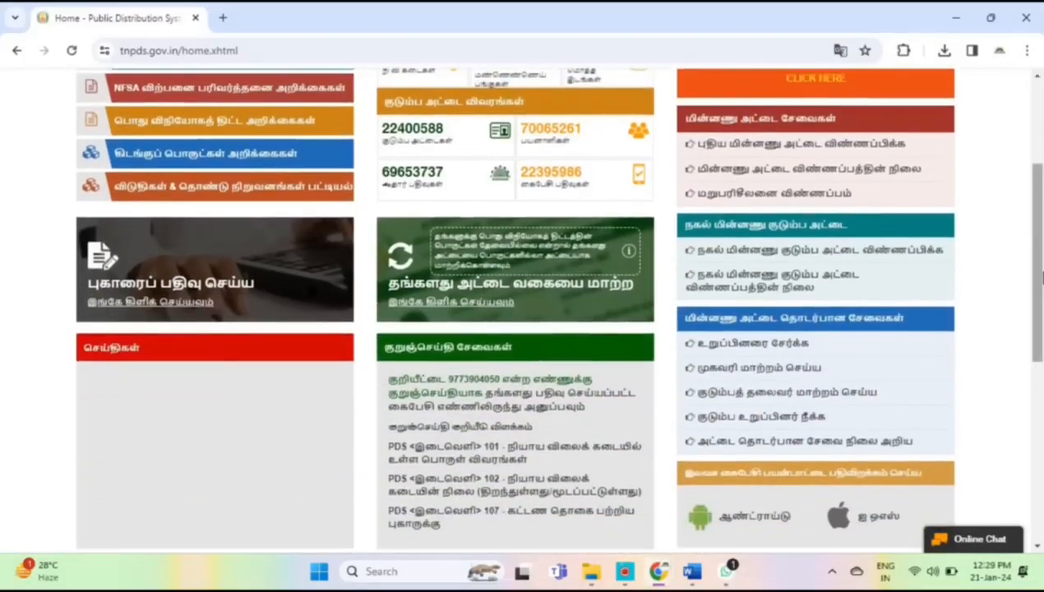
click(865, 396)
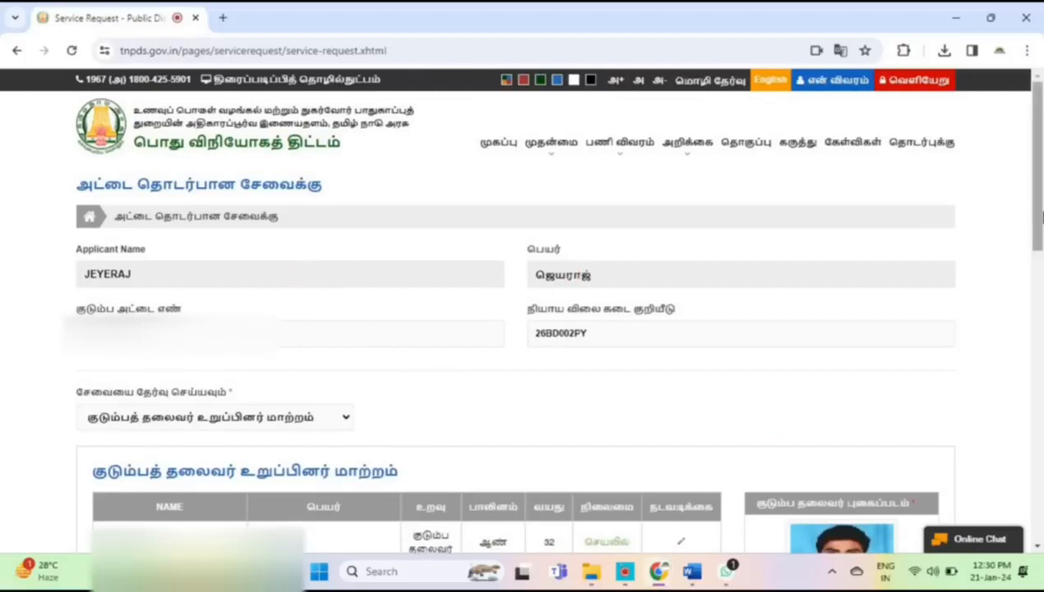
drag(1038, 215, 1038, 294)
click(277, 189)
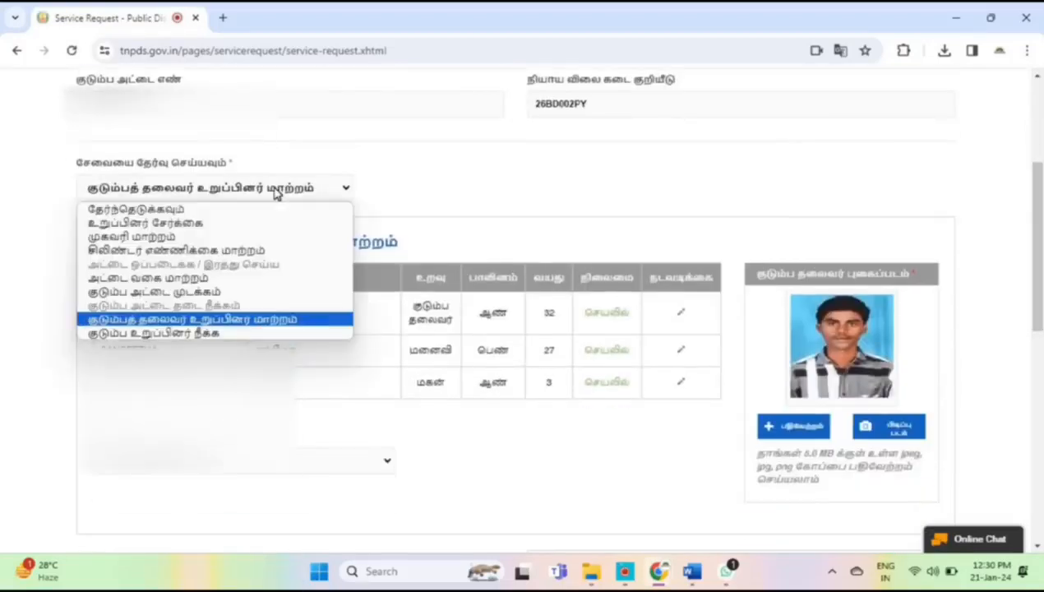
click(438, 186)
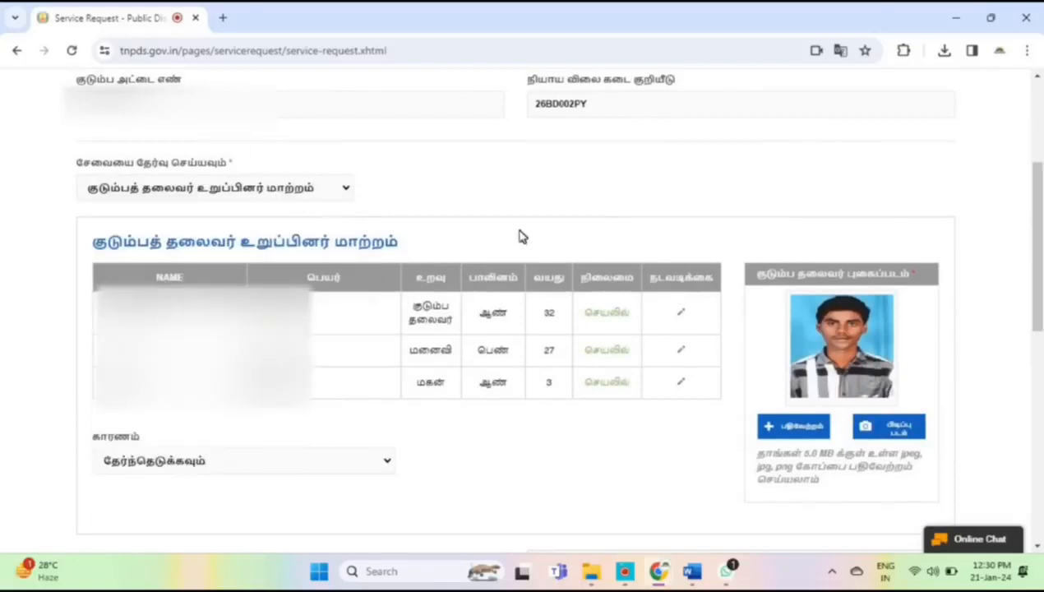
scroll(1041, 236, down, 1)
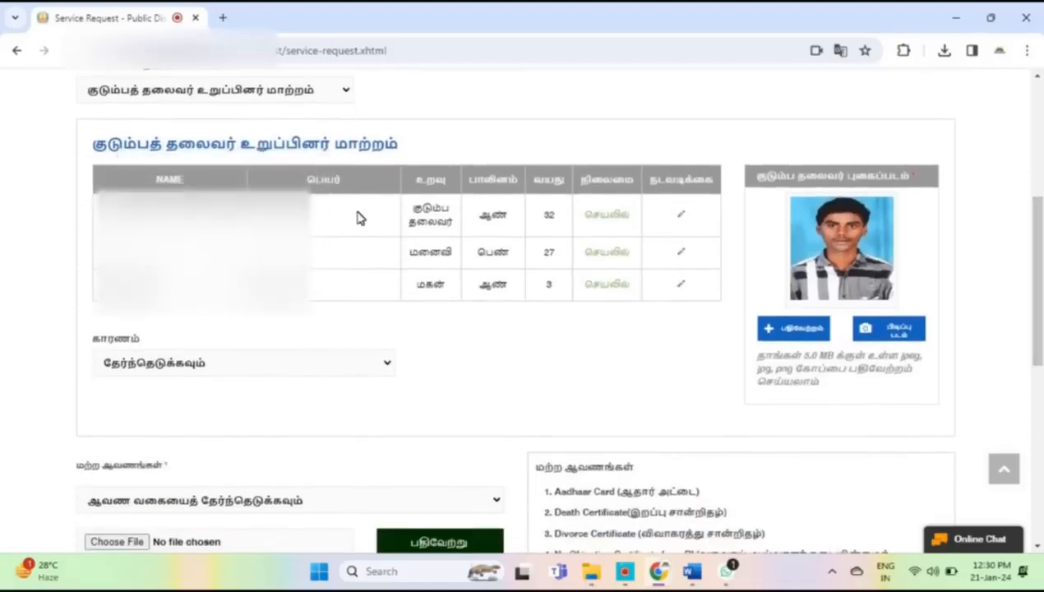
Step: Change the second member's relation to Family Head and save the row
click(681, 253)
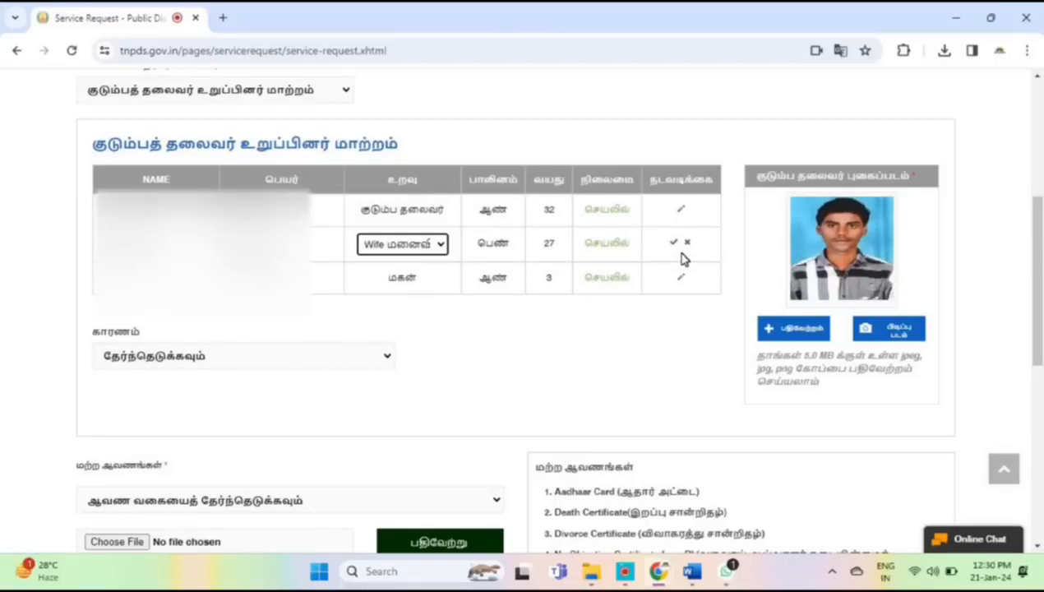
click(433, 246)
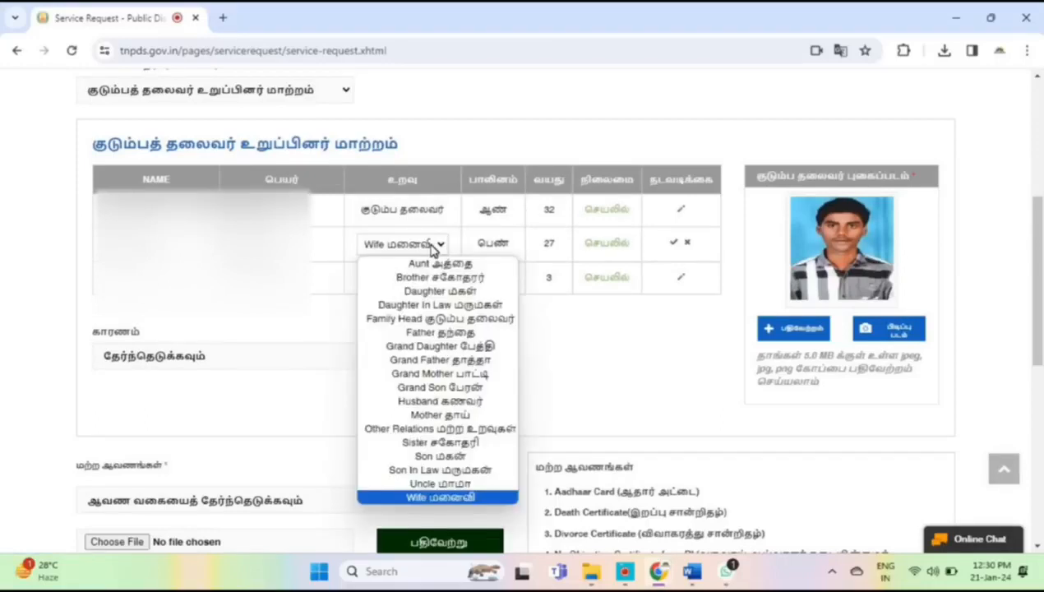
click(443, 321)
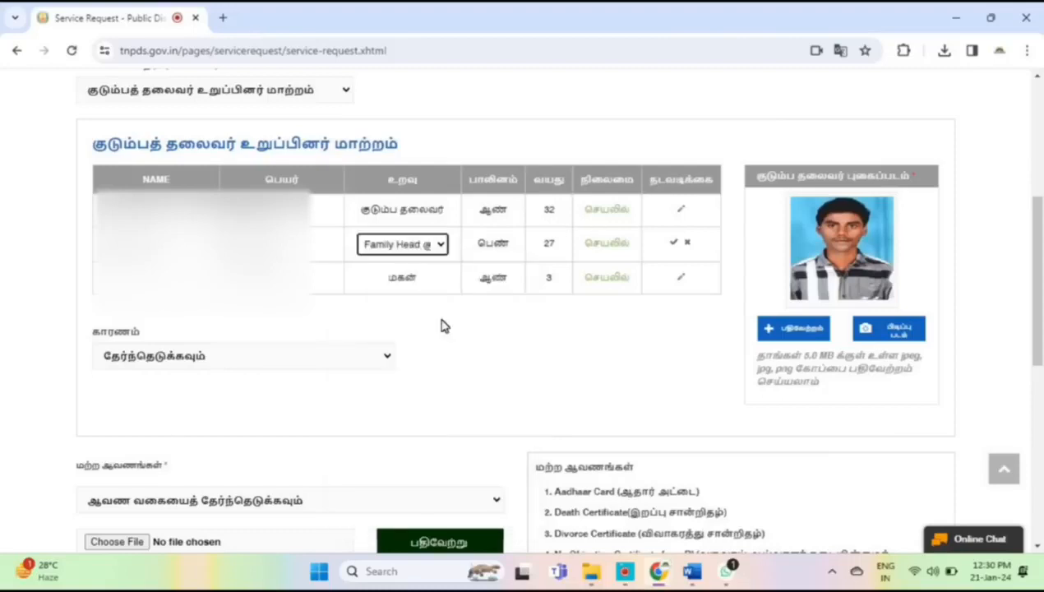
click(673, 244)
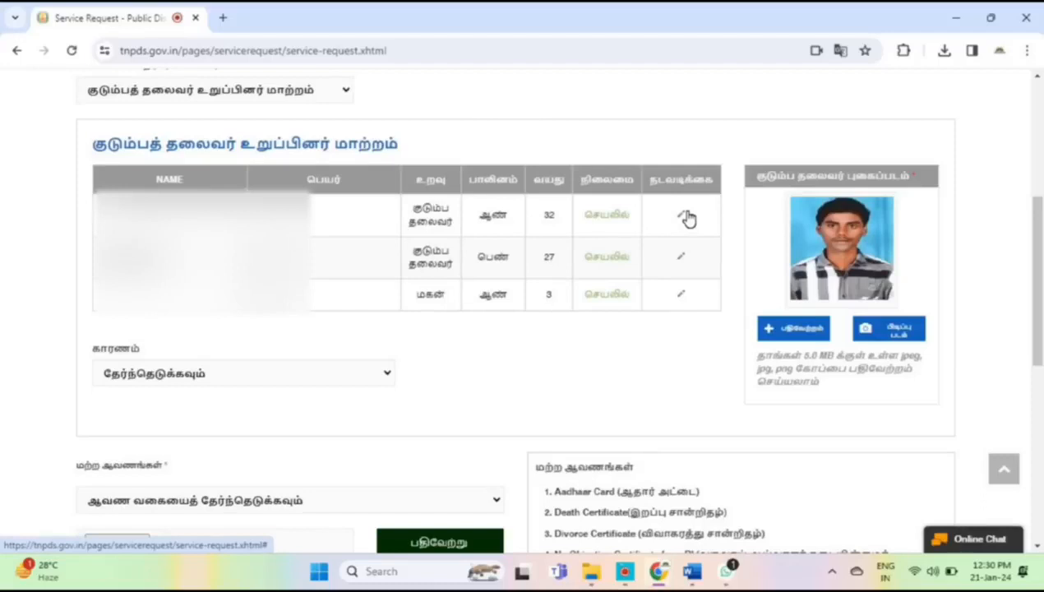
Step: Change the first member's relation to Husband and save the row
click(682, 216)
click(442, 213)
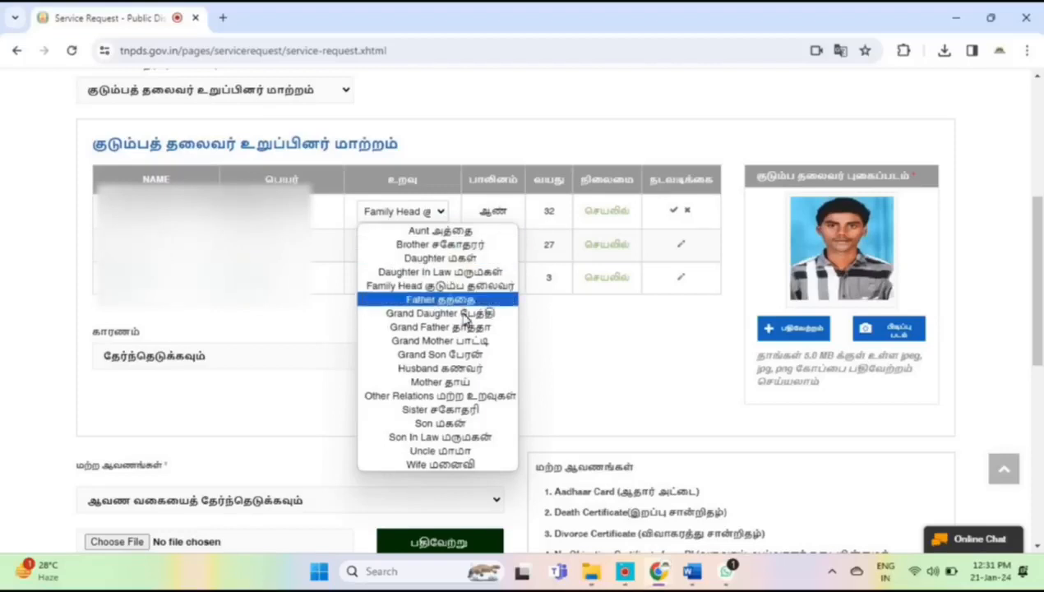
click(440, 369)
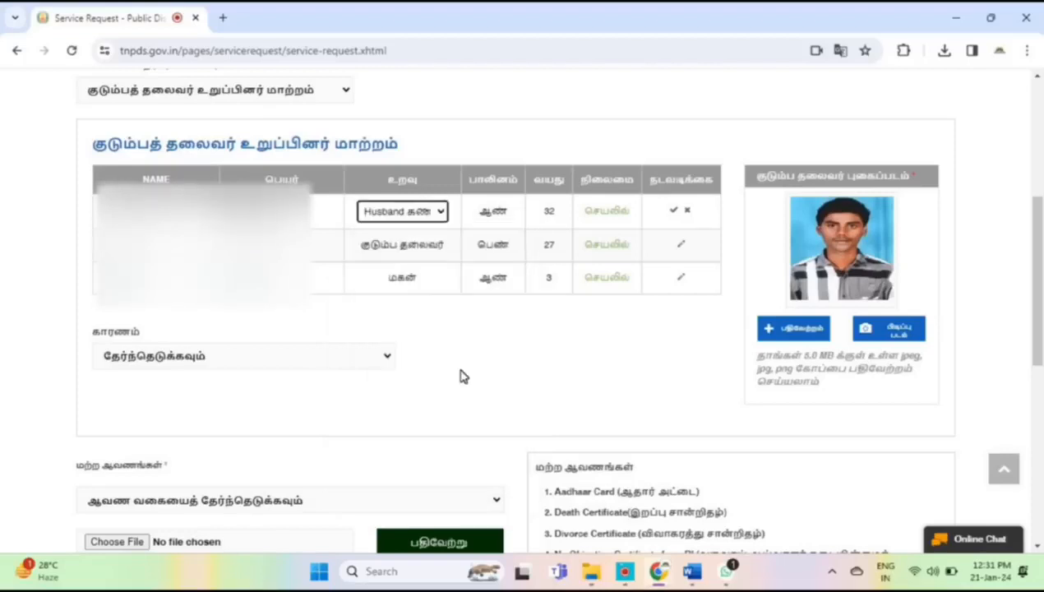
click(676, 210)
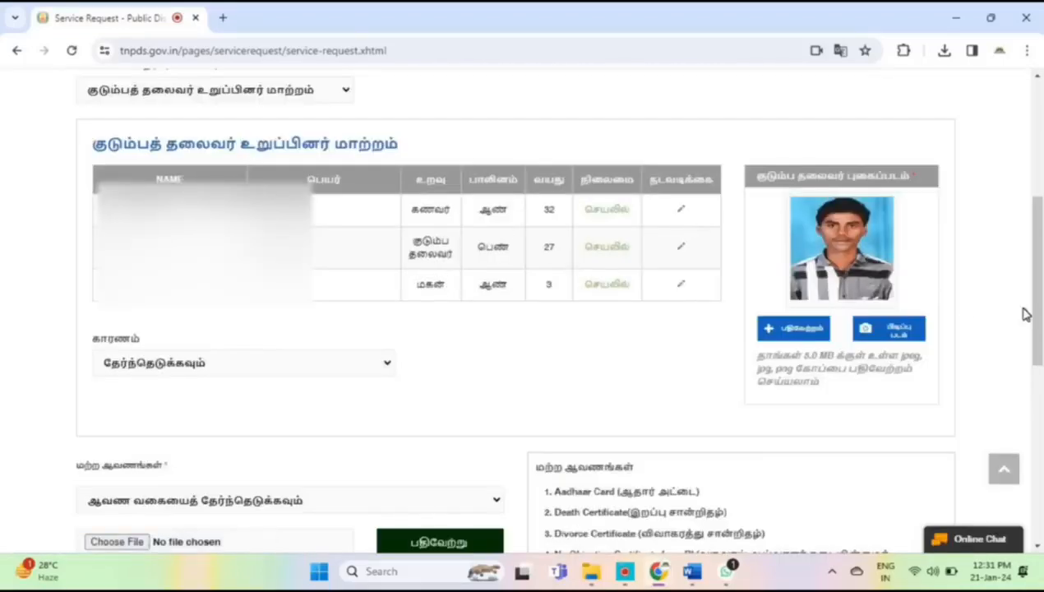
mouse_move(1041, 298)
mouse_down()
mouse_move(1041, 381)
mouse_move(1041, 305)
mouse_up()
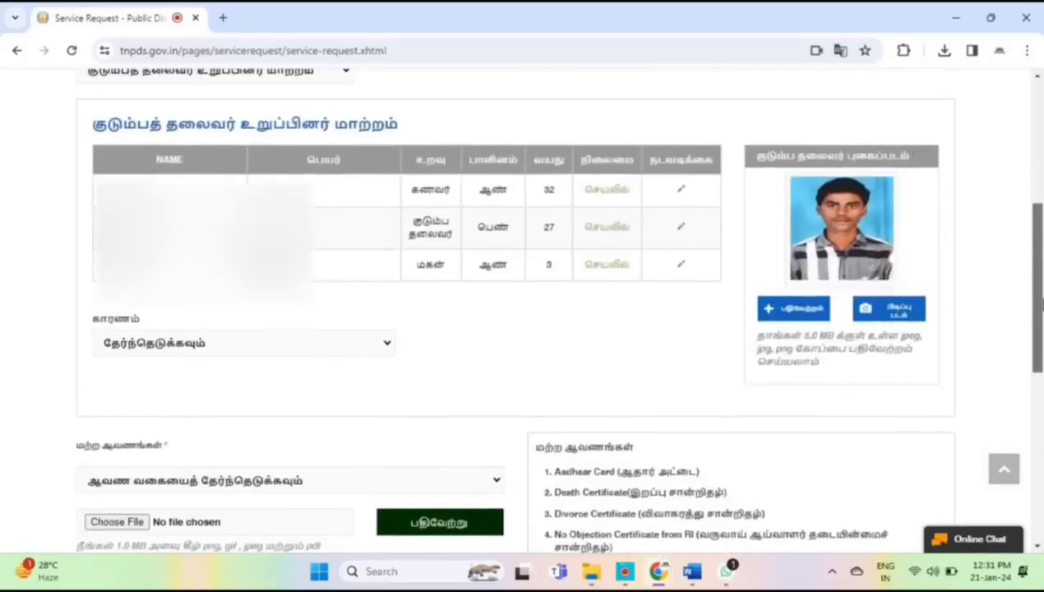
Step: Upload PHOTO1 from the Desktop's SAMPLE PHOTOS folder as the new family-head photo
click(809, 310)
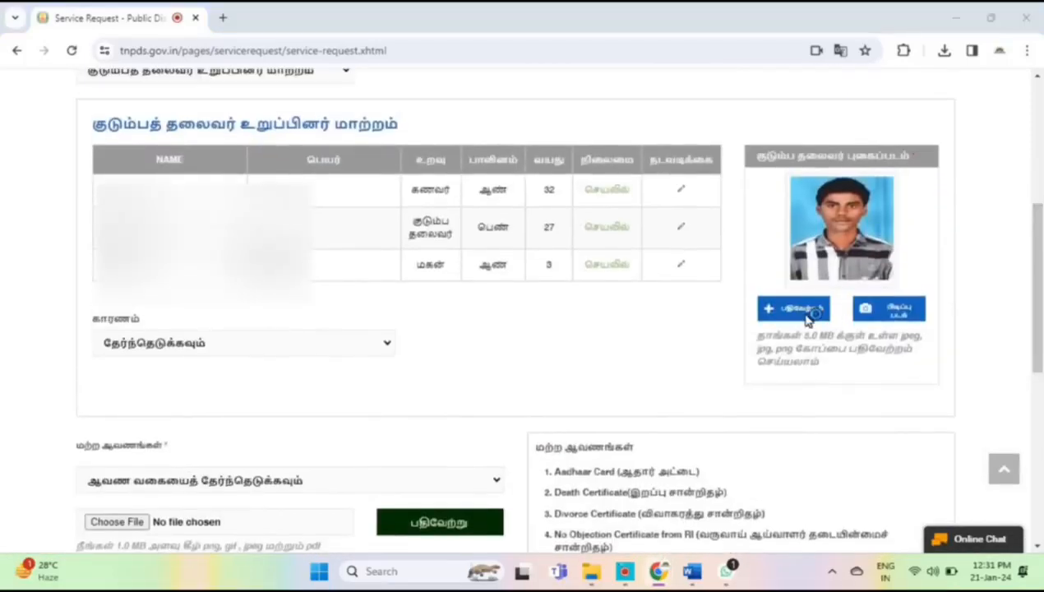
click(48, 153)
double_click(380, 158)
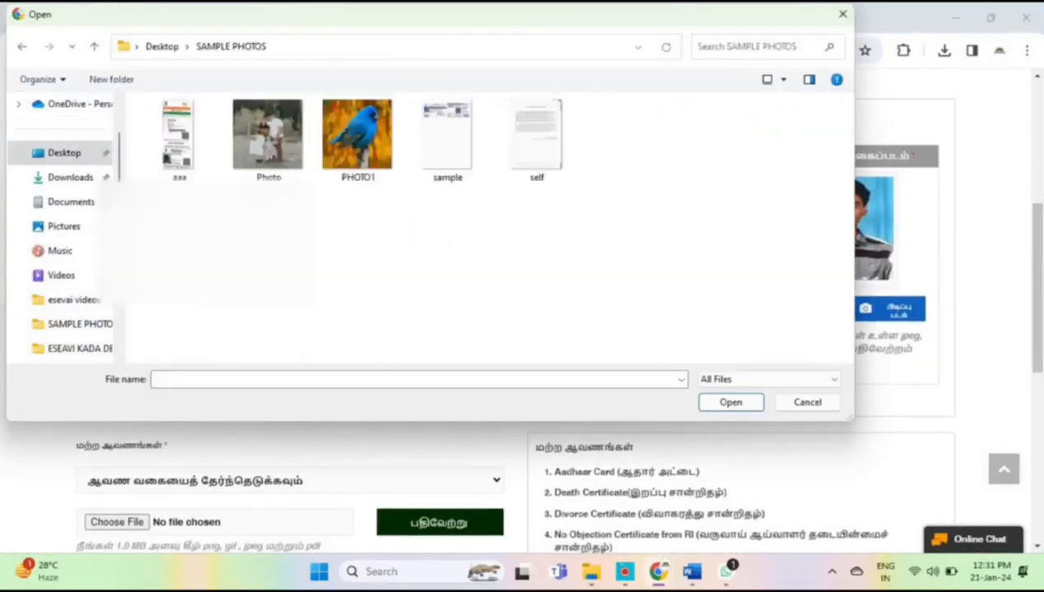
click(375, 154)
click(731, 401)
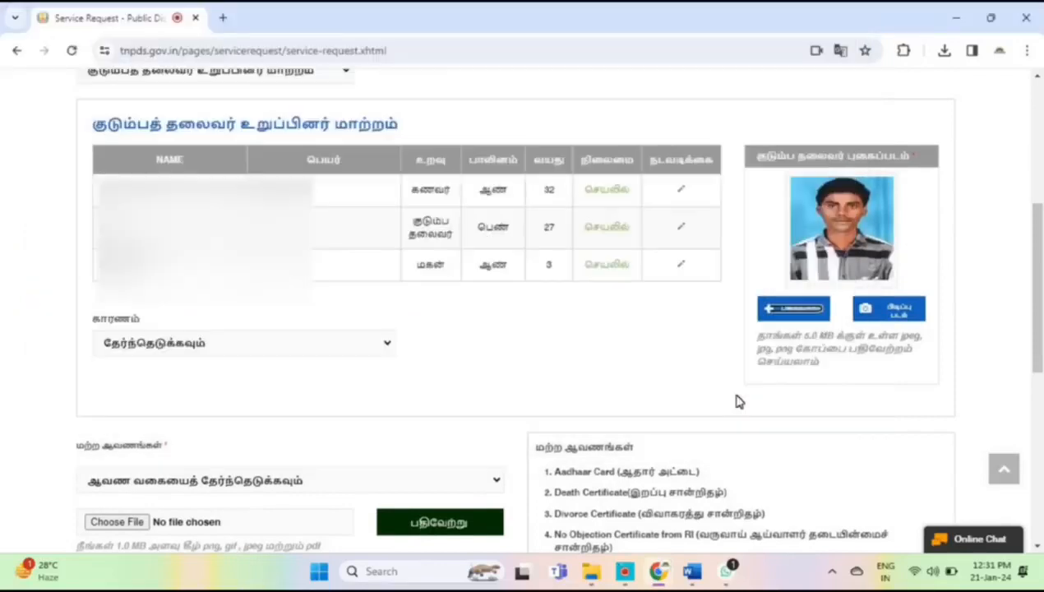
Step: Set the காரணம் (reason for change) to PHH அட்டைதாரர்
scroll(645, 236, down, 1)
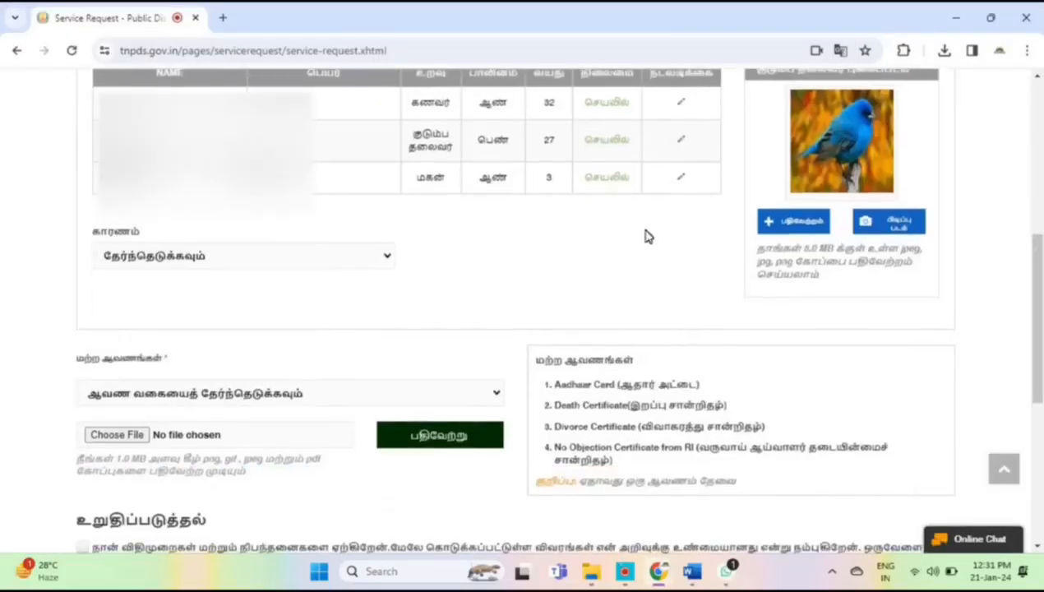
click(342, 253)
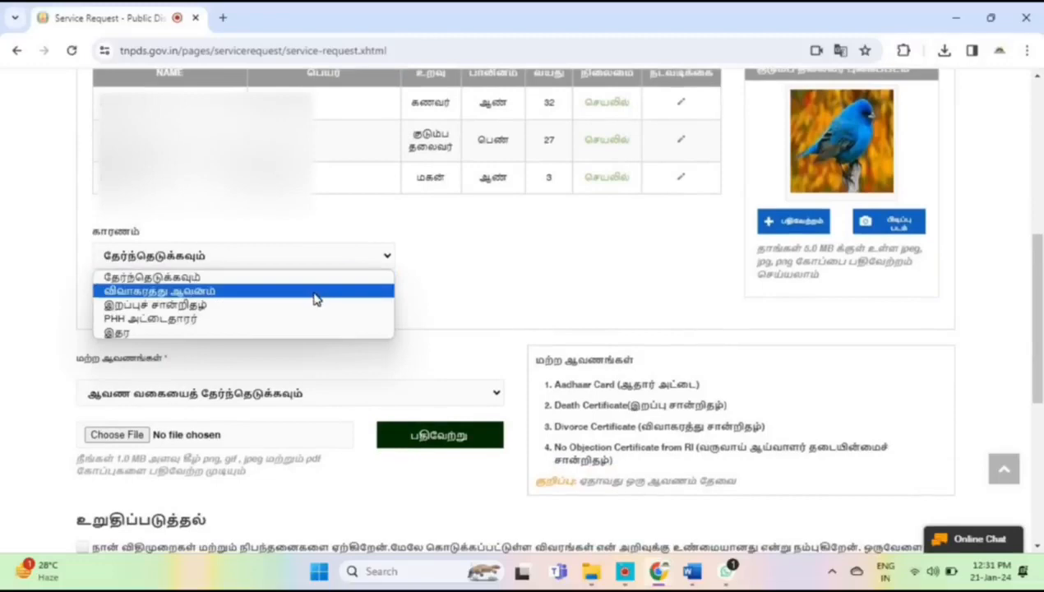
click(278, 333)
click(243, 282)
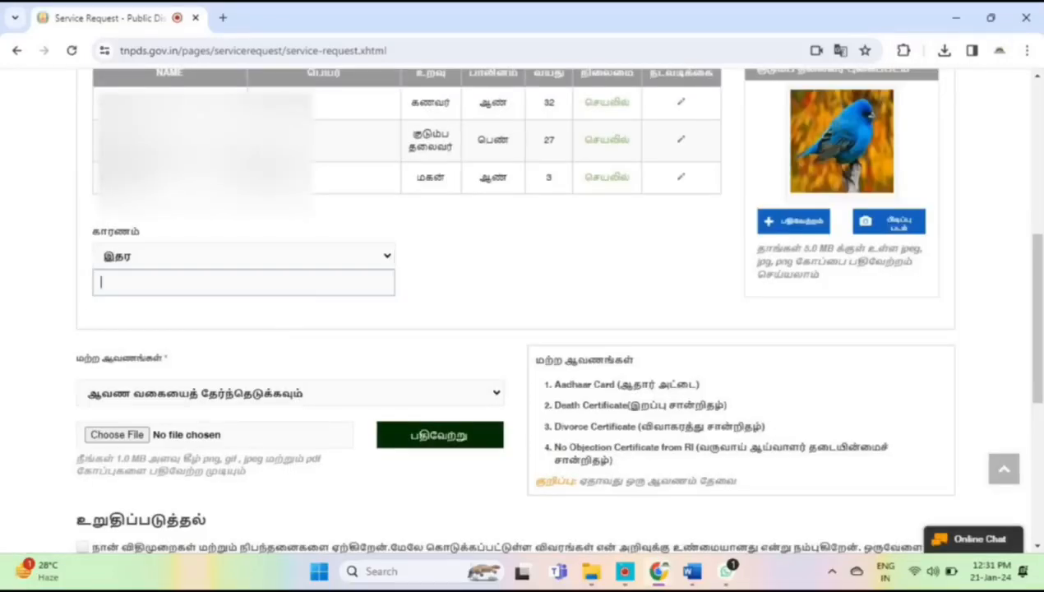
click(312, 260)
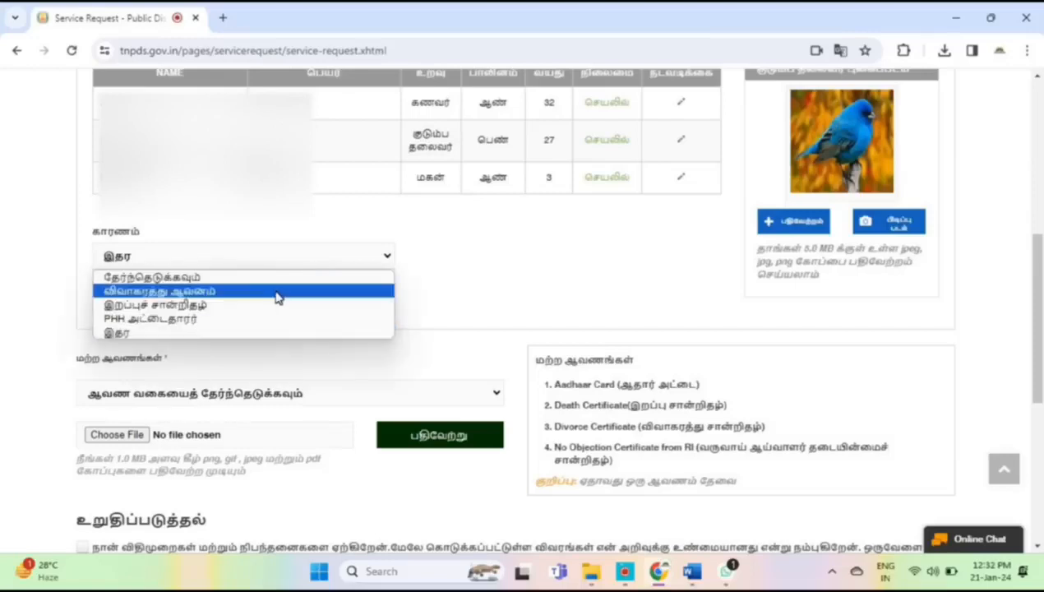
click(247, 318)
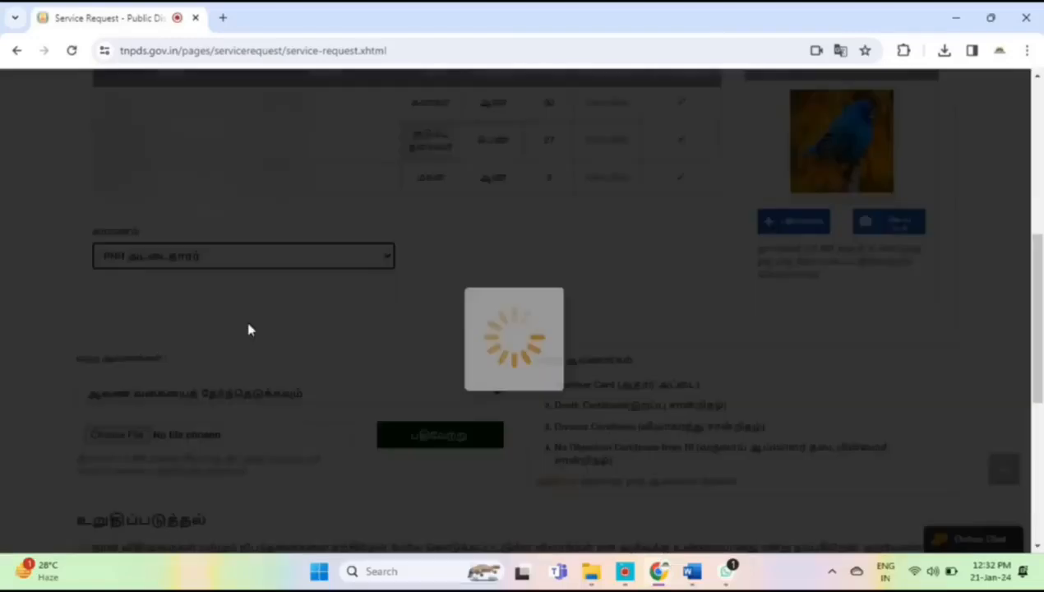
Step: Choose ஆதார் அட்டை as the supporting document type under மற்ற ஆவணங்கள்
click(319, 393)
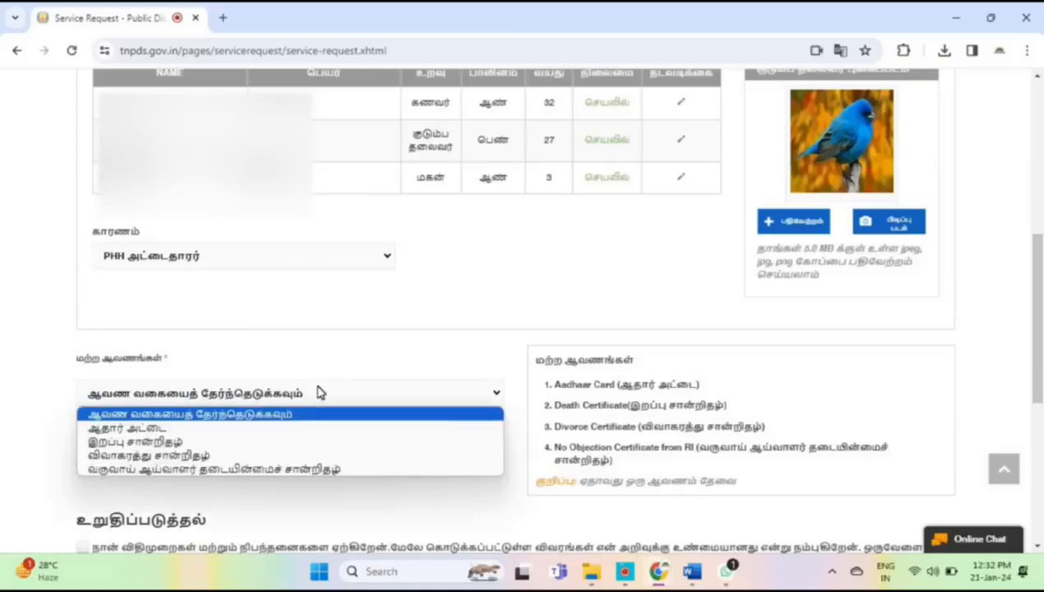
click(497, 265)
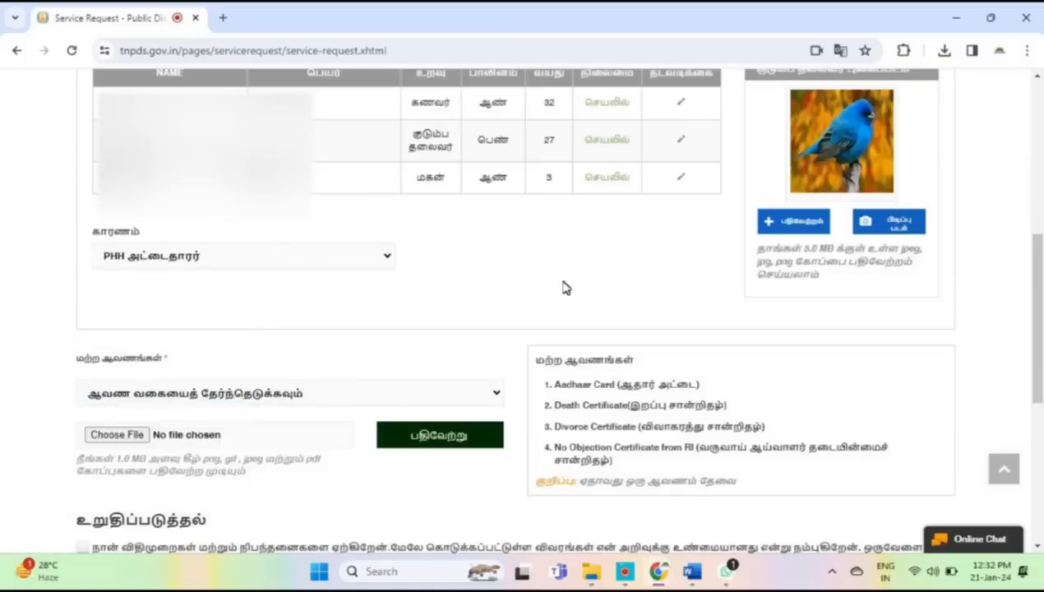
drag(1038, 307, 1037, 349)
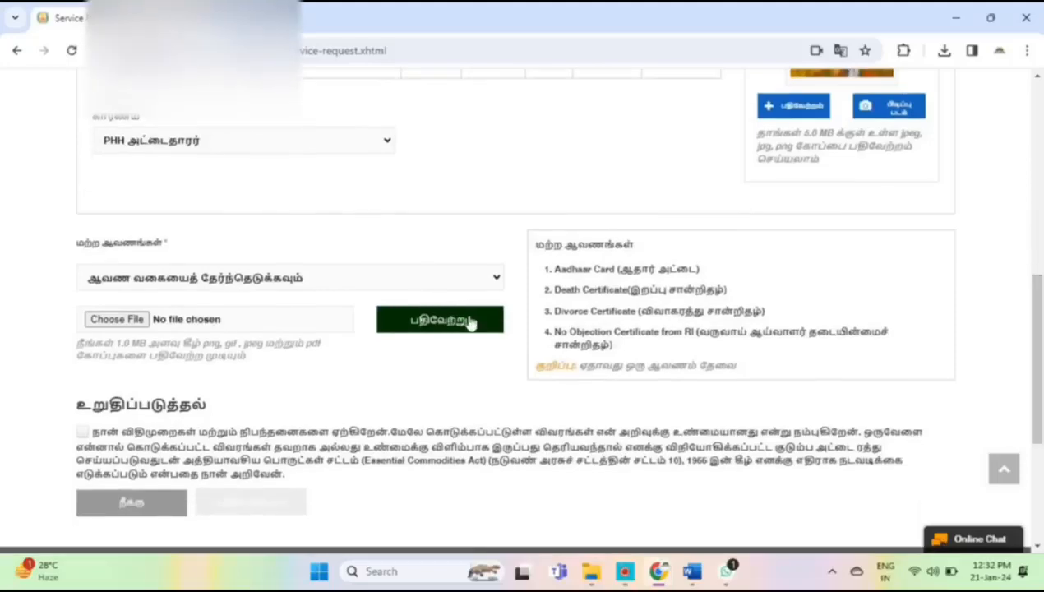
click(427, 277)
click(369, 313)
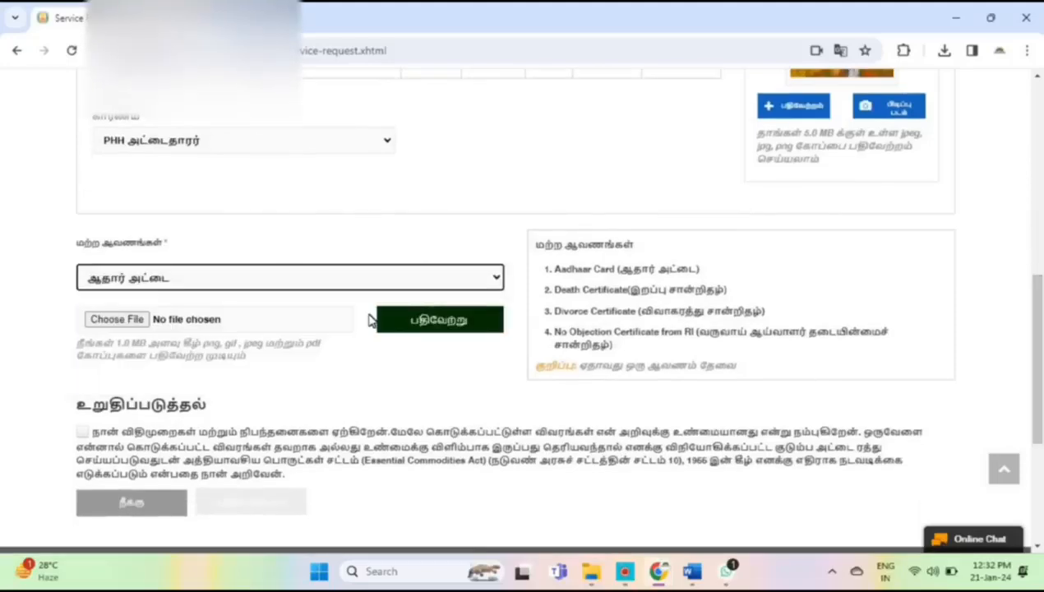
Step: Attach the file aaa and upload it with பதிவேற்று
click(116, 321)
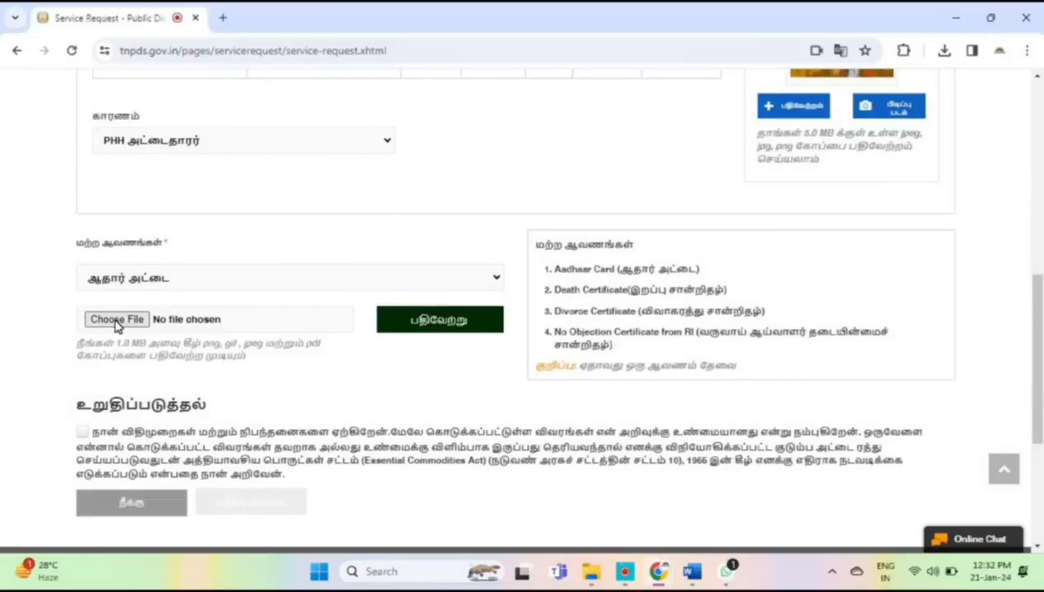
click(116, 319)
click(177, 135)
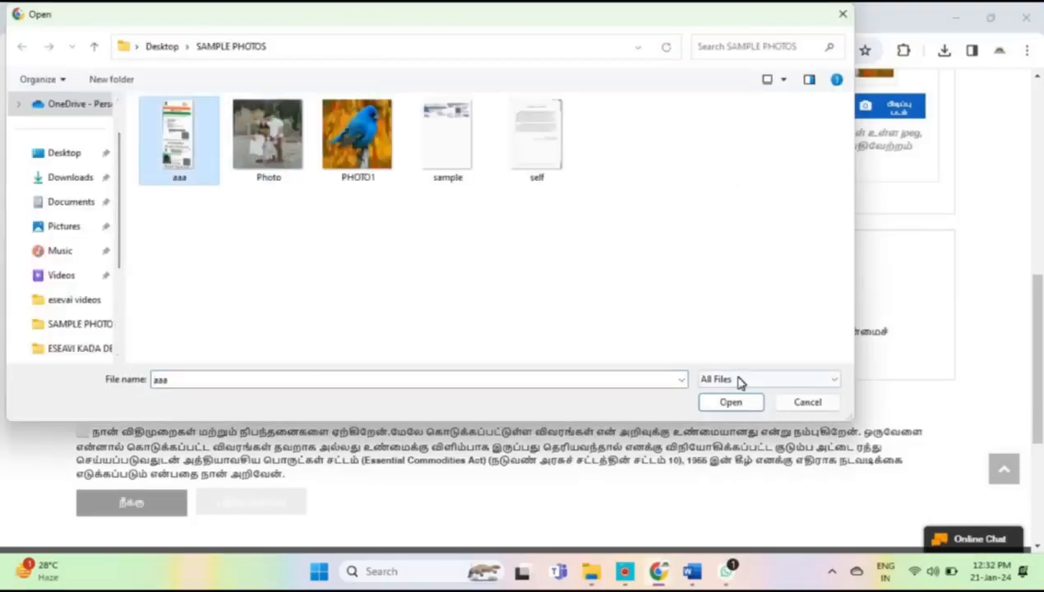
click(730, 402)
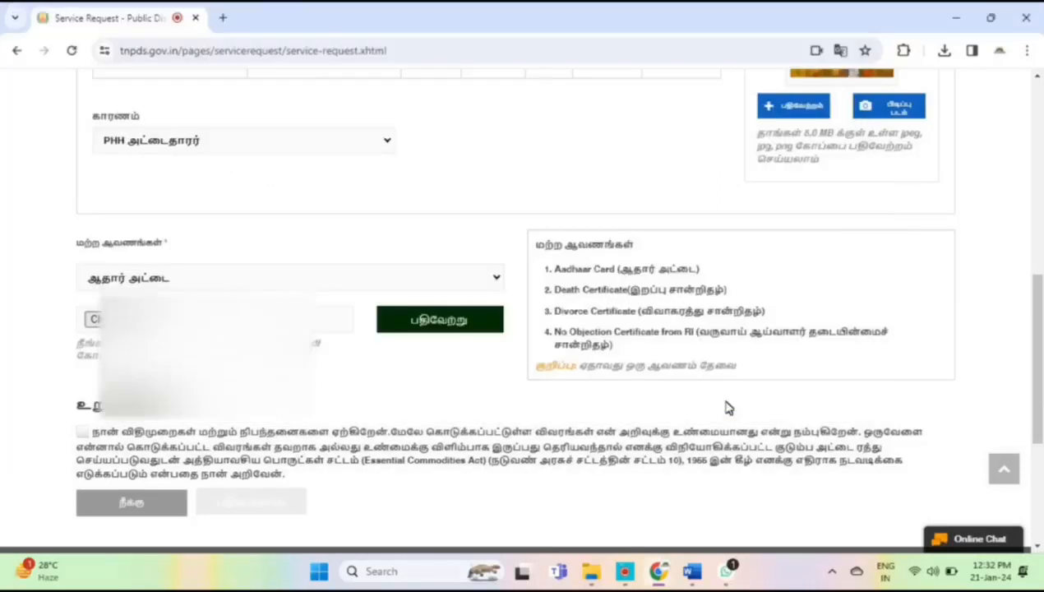
click(474, 321)
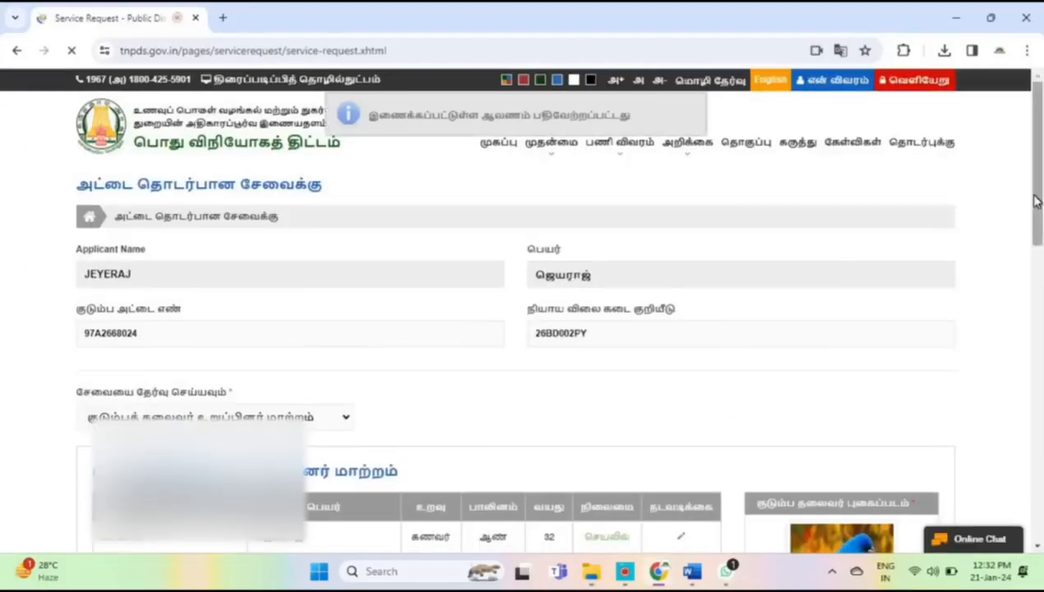
drag(1035, 201, 1040, 294)
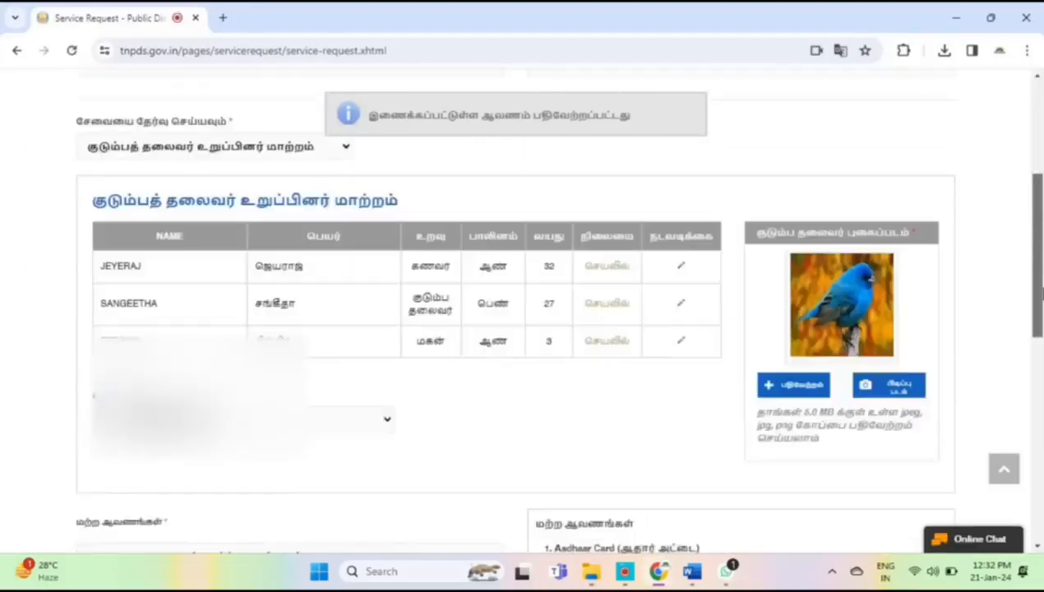
scroll(1040, 294, down, 5)
Step: Tick the உறுதிப்படுத்தல் declaration checkbox and submit the request with பதிவு செய்ய
click(83, 386)
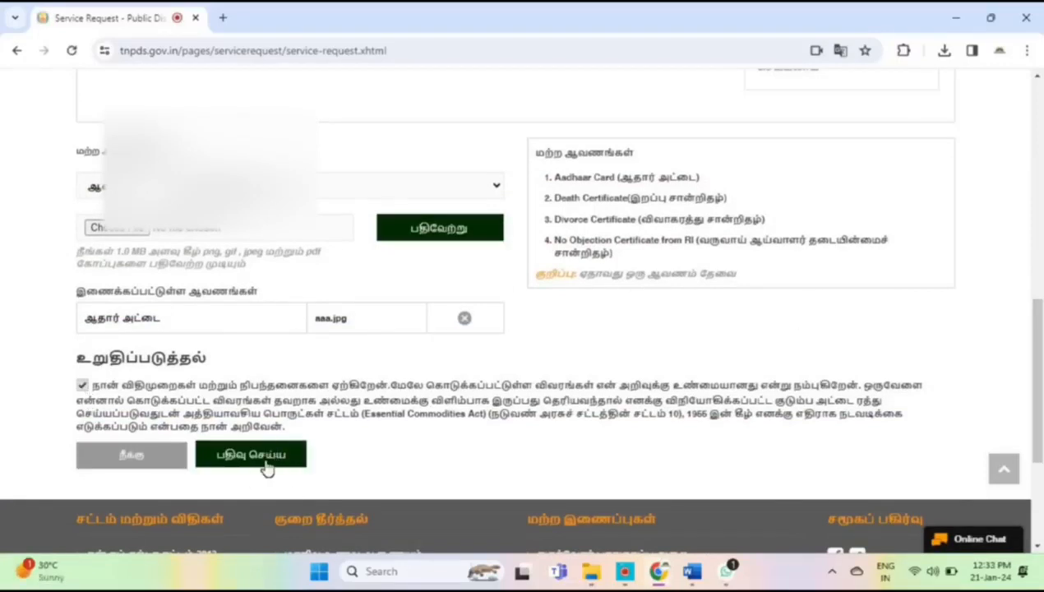
drag(1037, 403, 1039, 286)
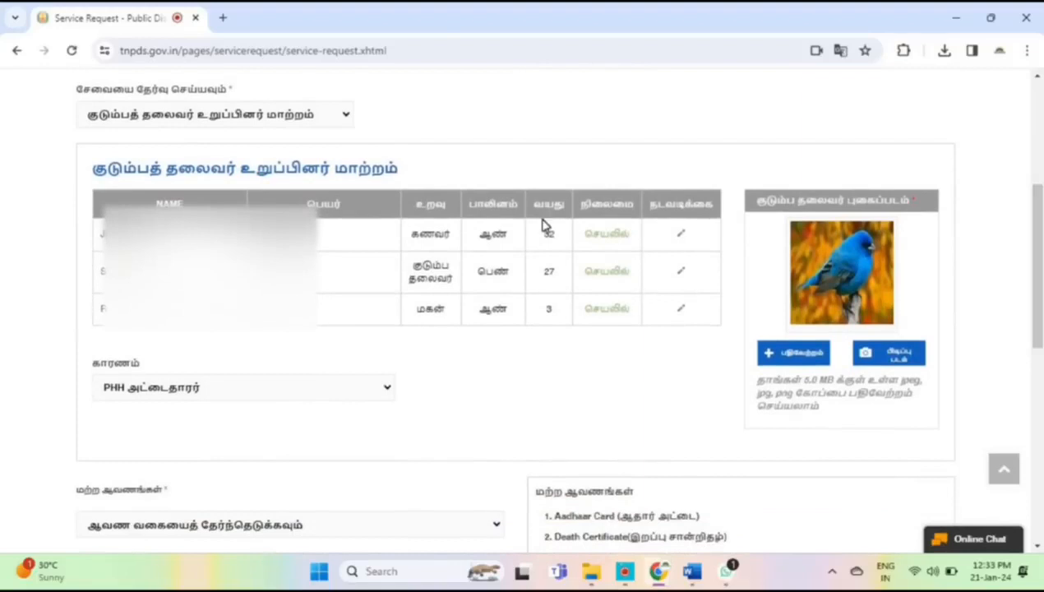
drag(1040, 242, 1041, 290)
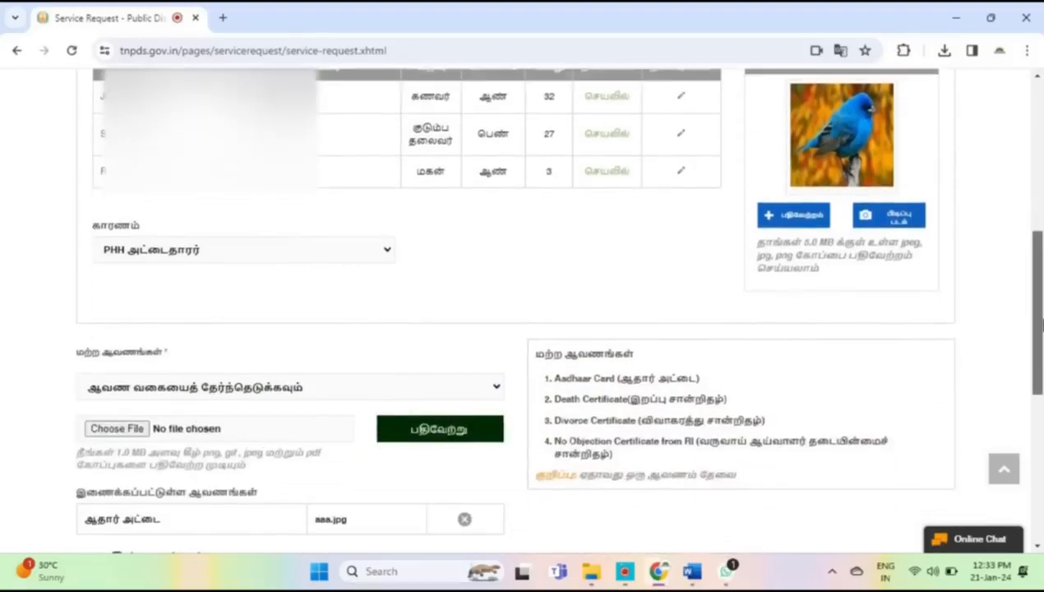
scroll(822, 345, down, 2)
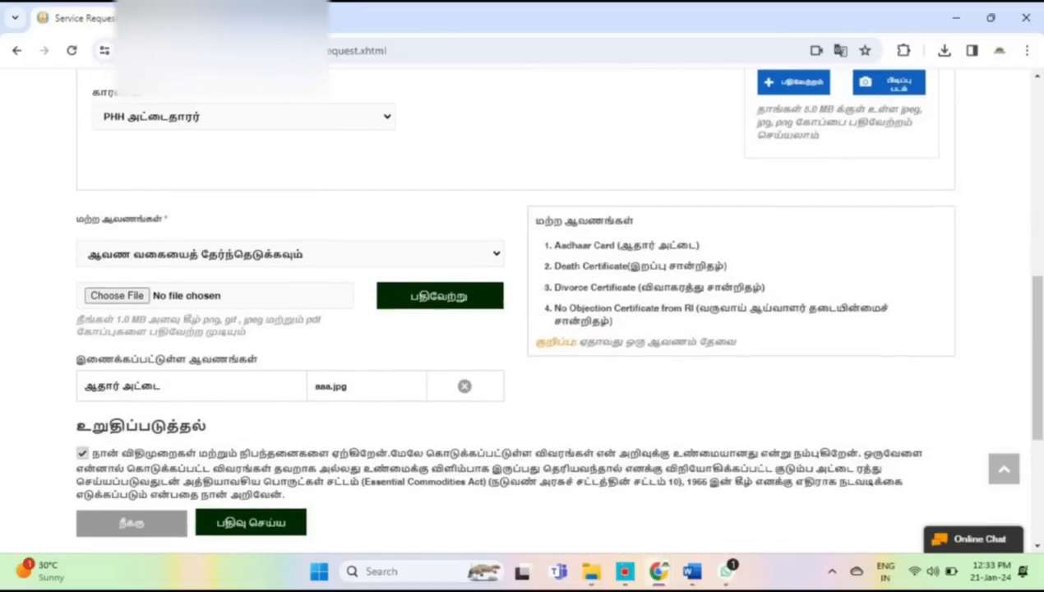
scroll(1041, 368, down, 2)
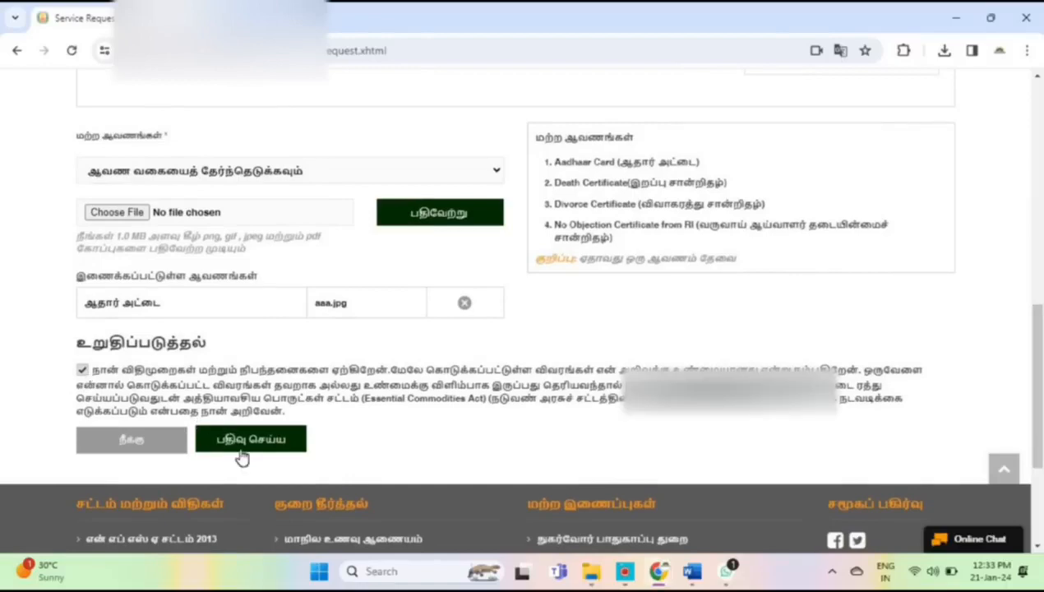
click(624, 570)
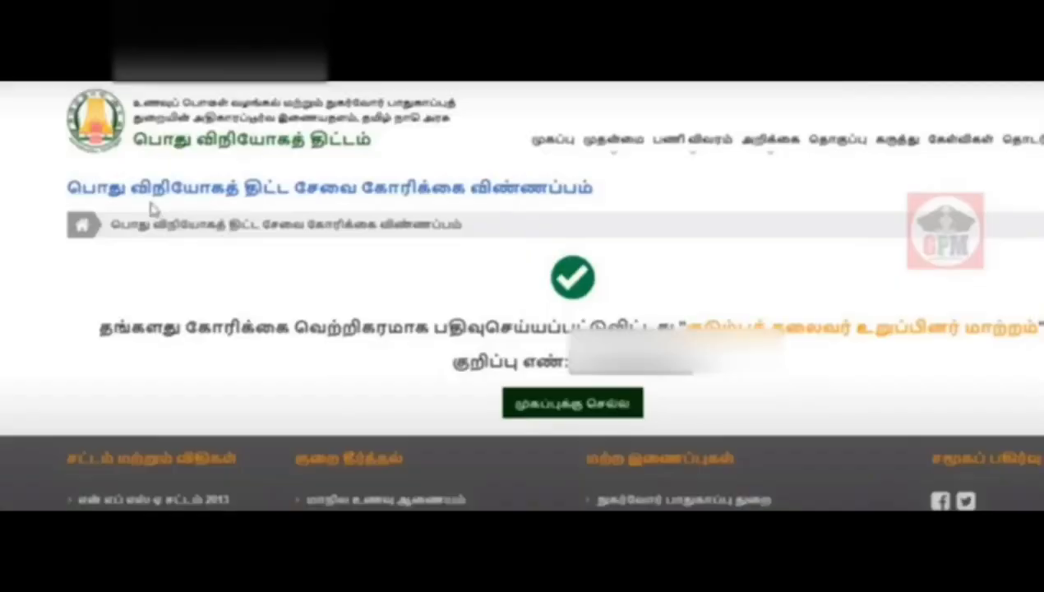